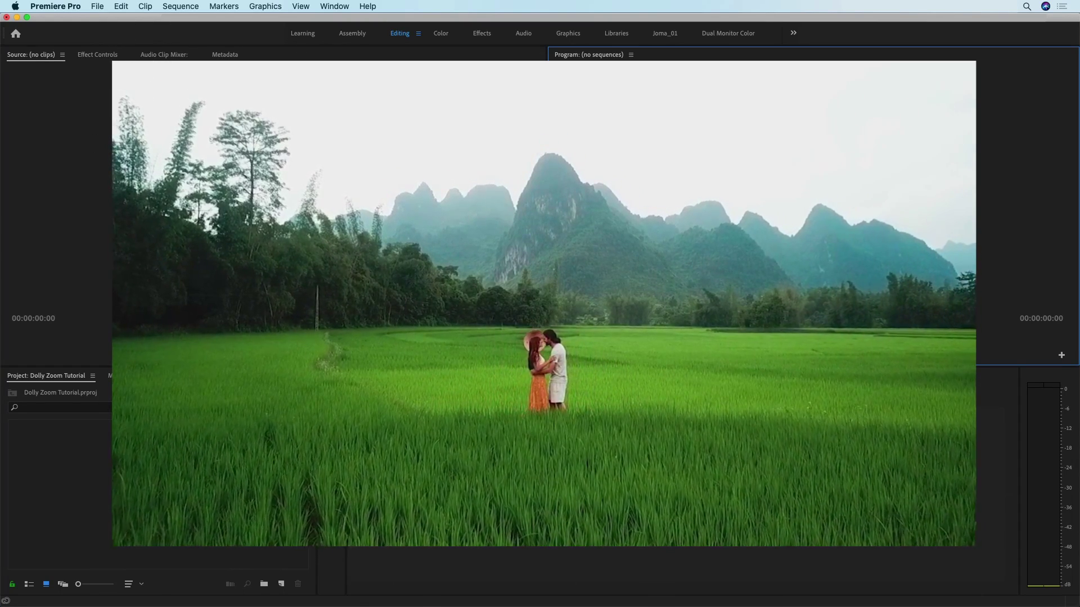
Import the beach-walk and rice-field MP4 clips from the Footage folder into the project
key("super+i")
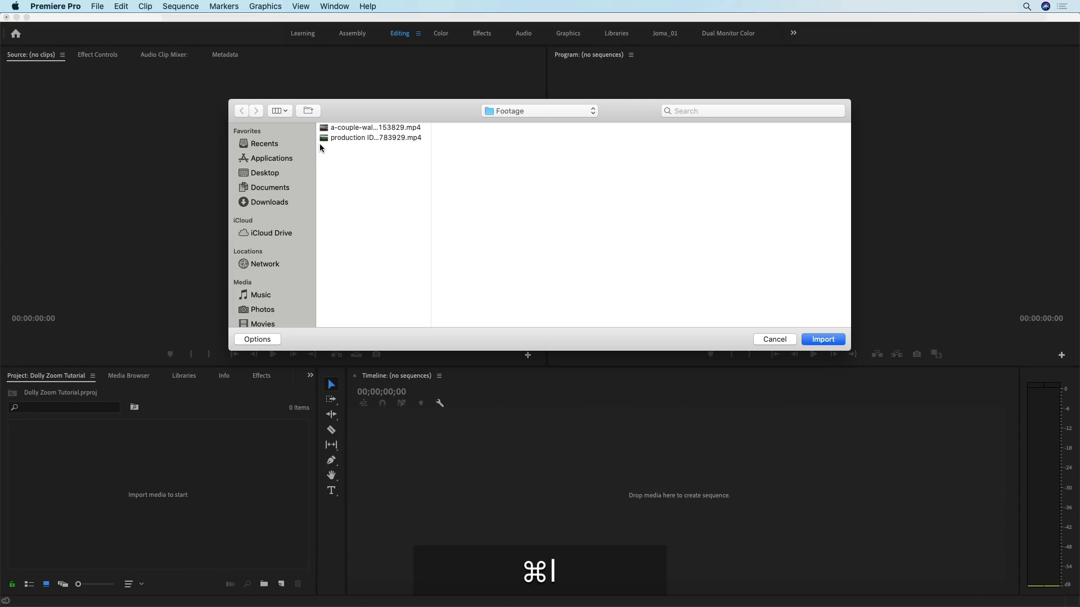
left_click(365, 139)
left_click(366, 128, "shift")
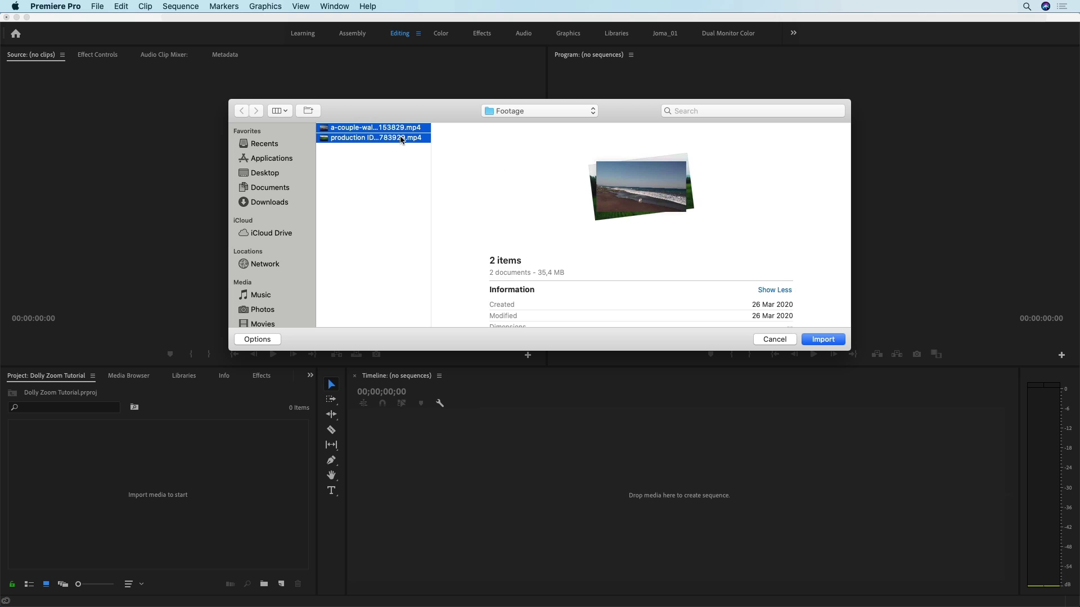
left_click(823, 339)
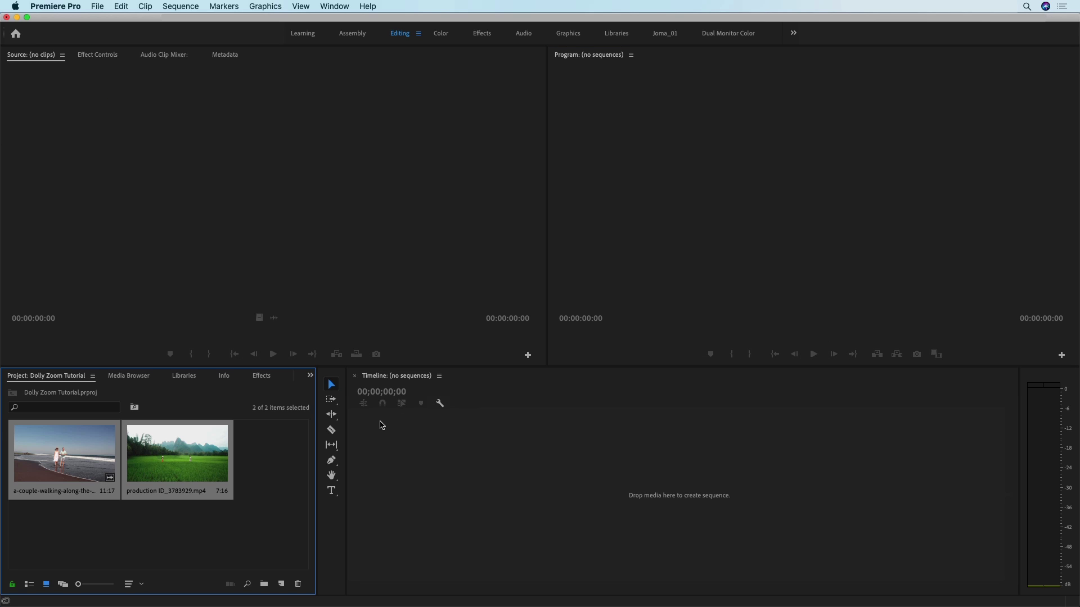
left_click(286, 465)
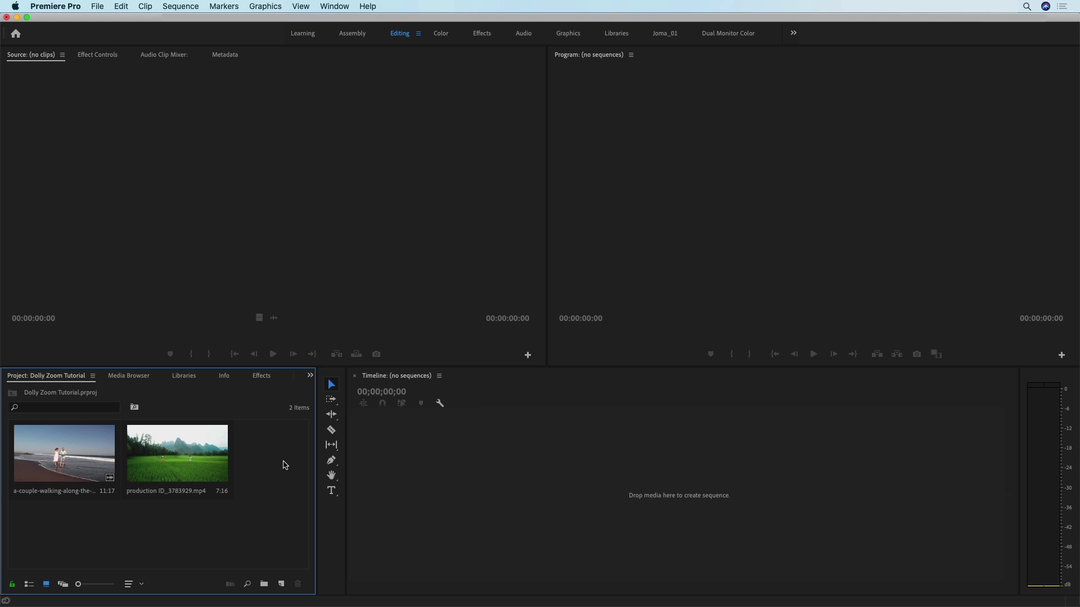
Scrub through the beach clip, then the rice-field clip, and reload the beach clip in the Source monitor
double_click(67, 452)
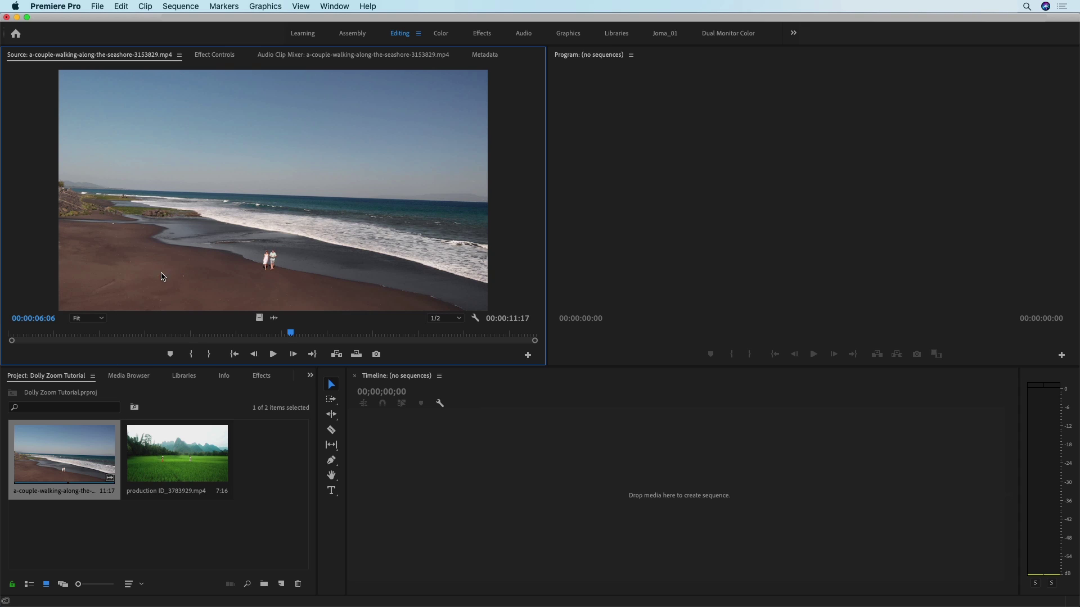
left_click(19, 334)
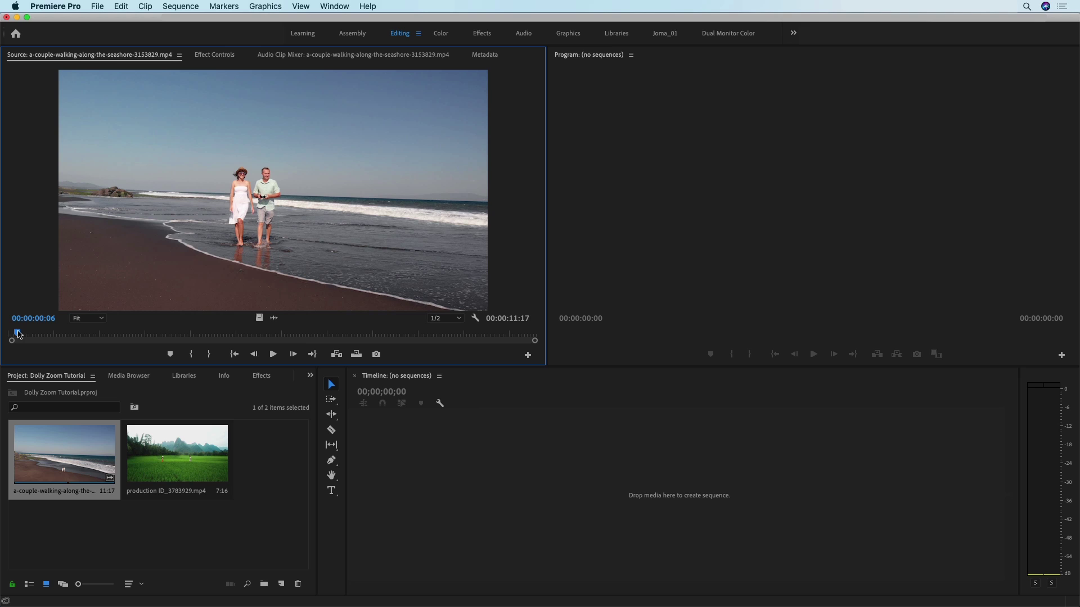
left_click_drag(19, 334, 48, 334)
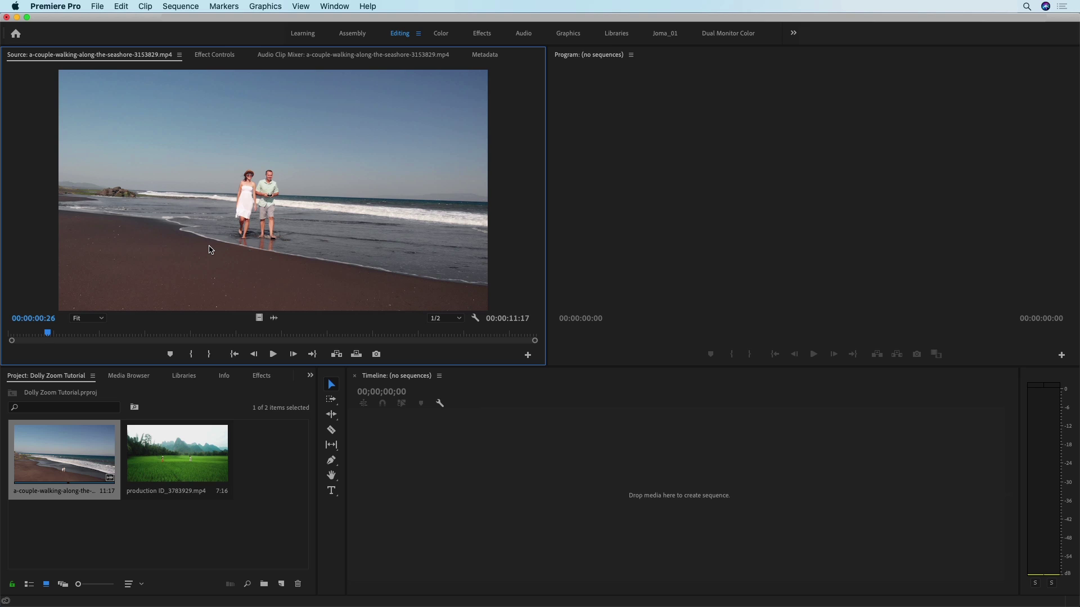
double_click(152, 462)
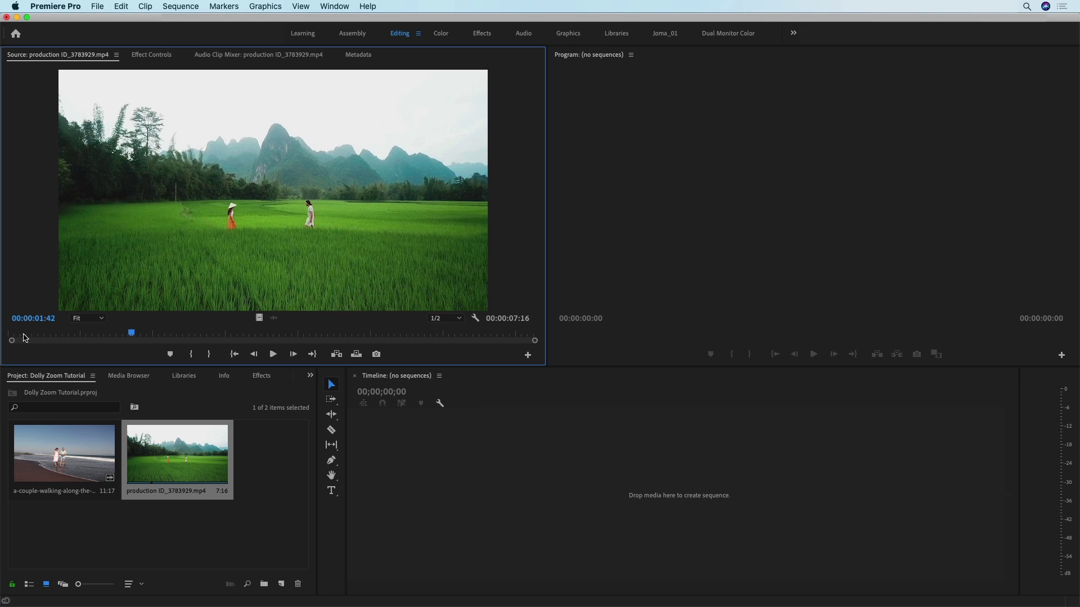
left_click(29, 336)
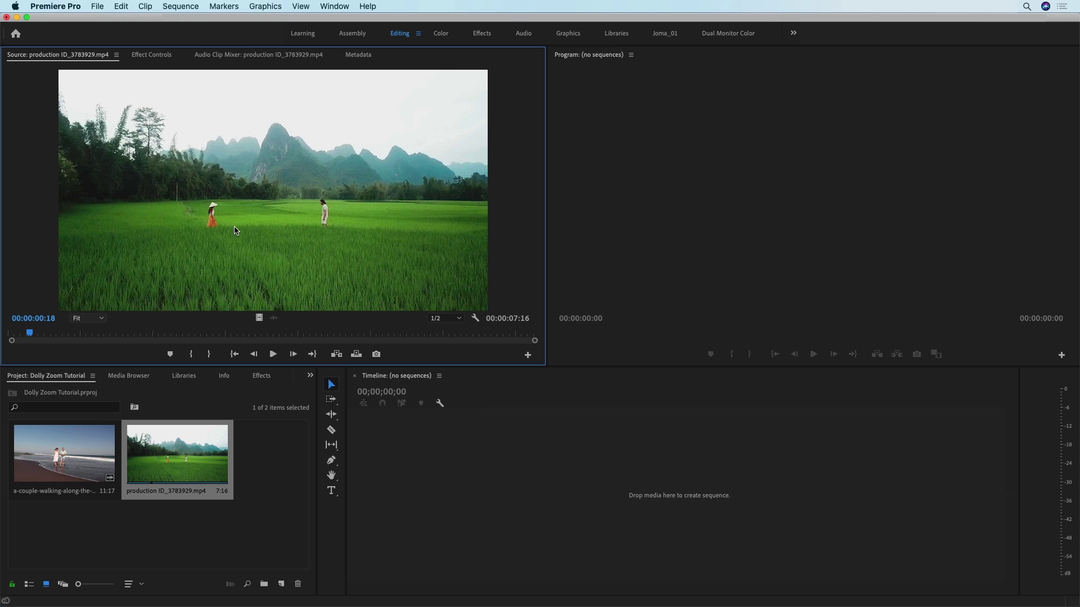
double_click(79, 444)
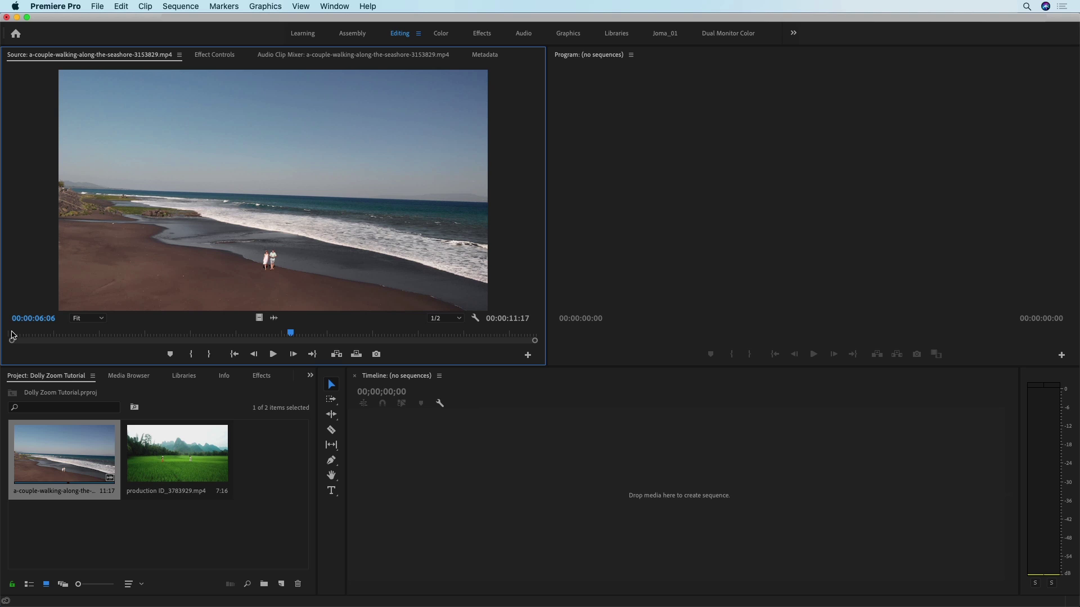
Scrub the beach clip's opening second, then preview the rice-field clip again
left_click(13, 334)
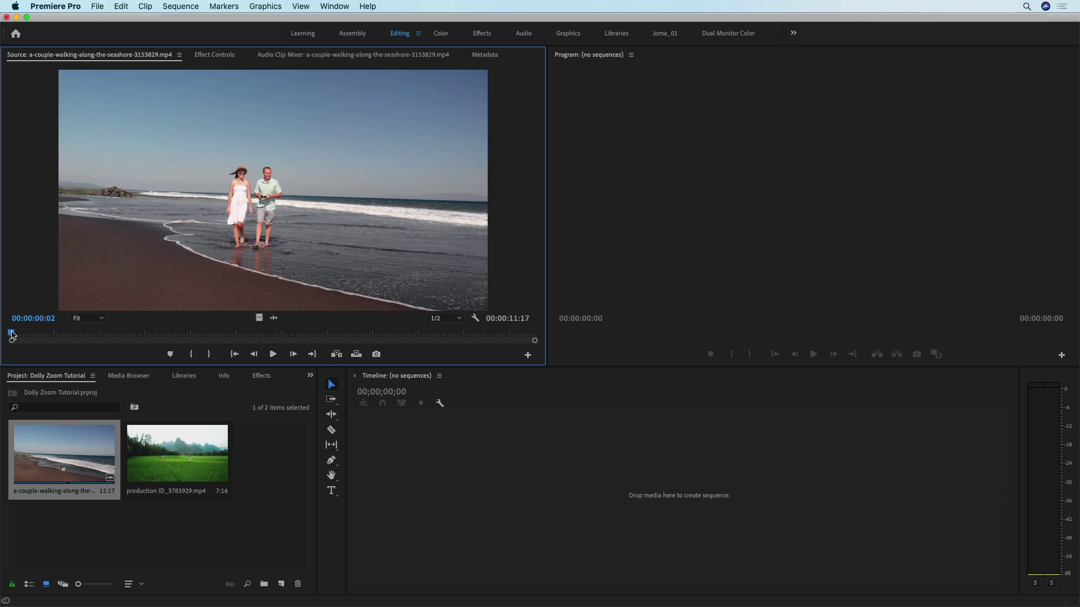
left_click_drag(12, 335, 58, 340)
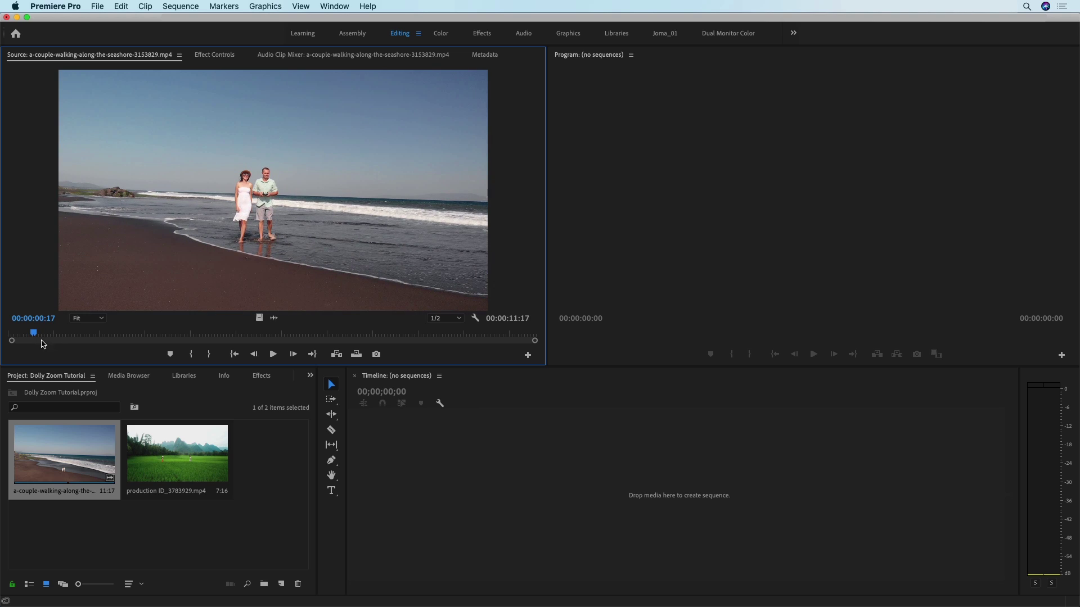
double_click(160, 447)
left_click_drag(45, 335, 118, 349)
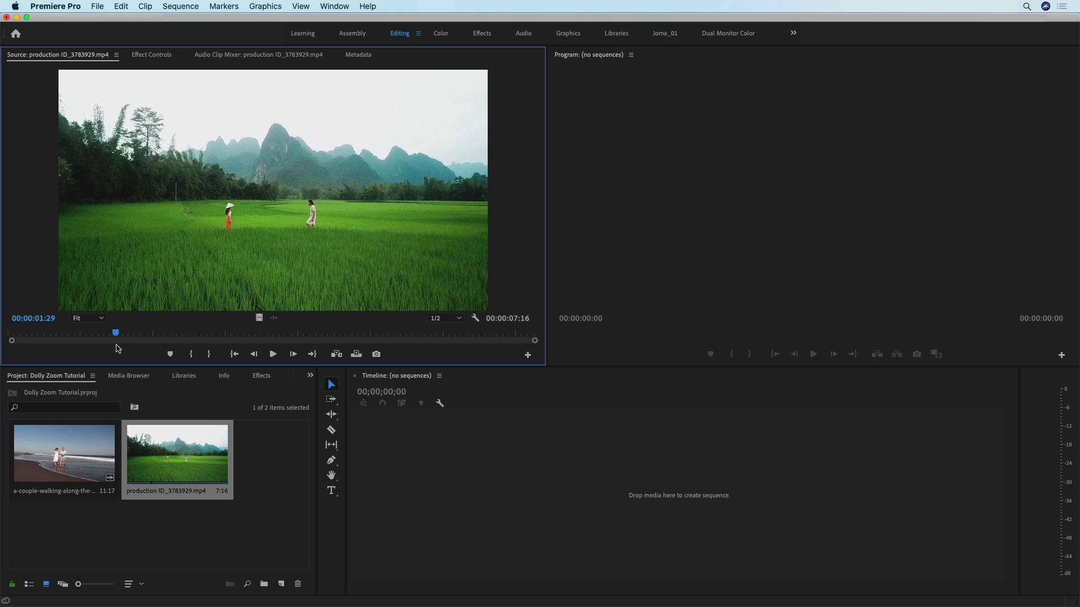
Reload the beach clip and mark its out point at 00:00:01:22
double_click(83, 466)
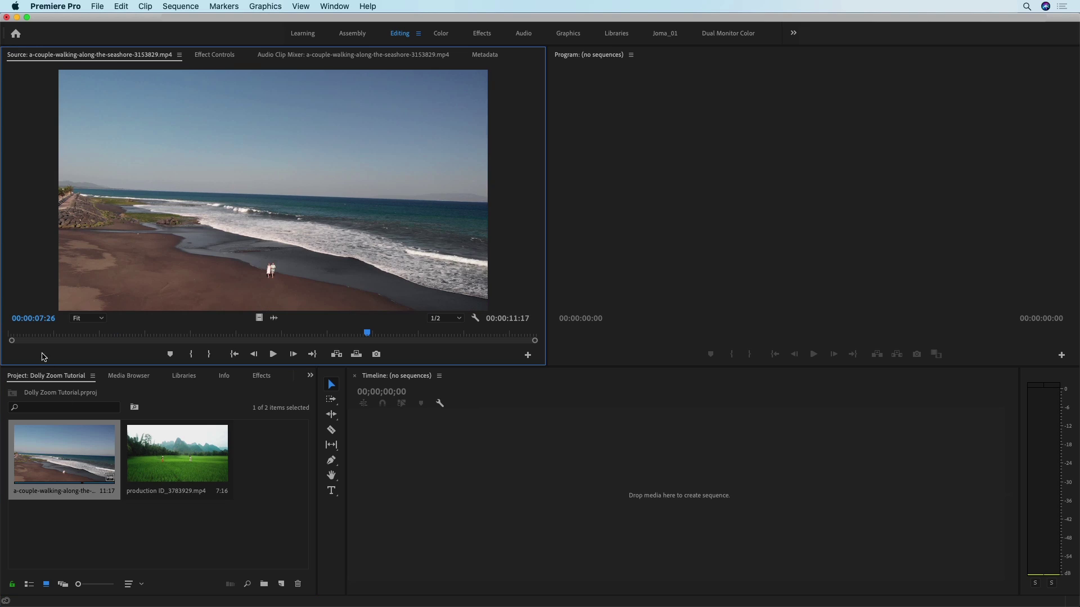
left_click(22, 335)
left_click_drag(22, 335, 90, 338)
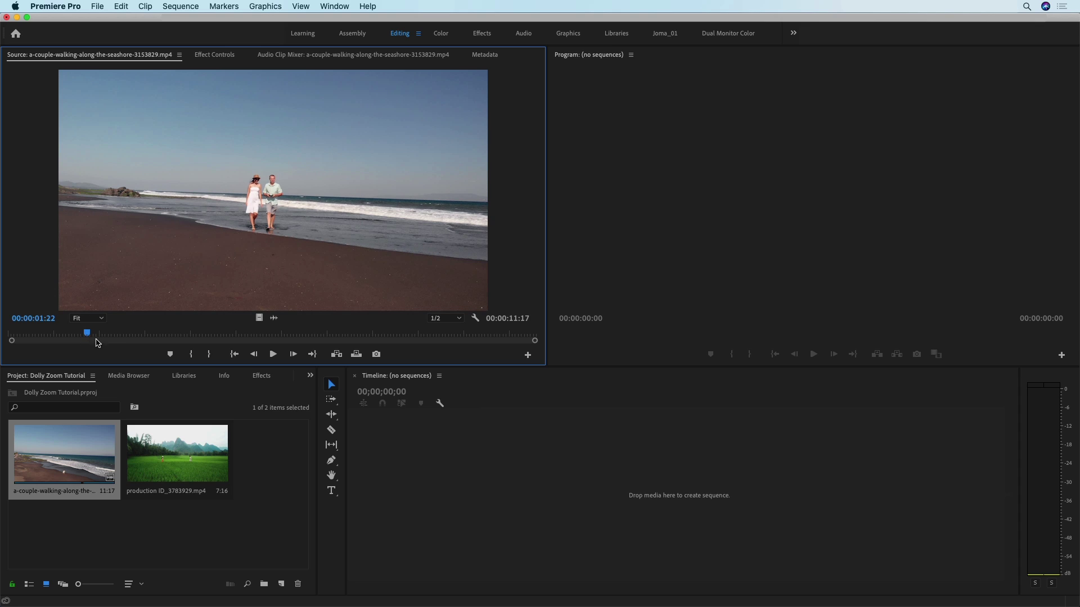
left_click(209, 355)
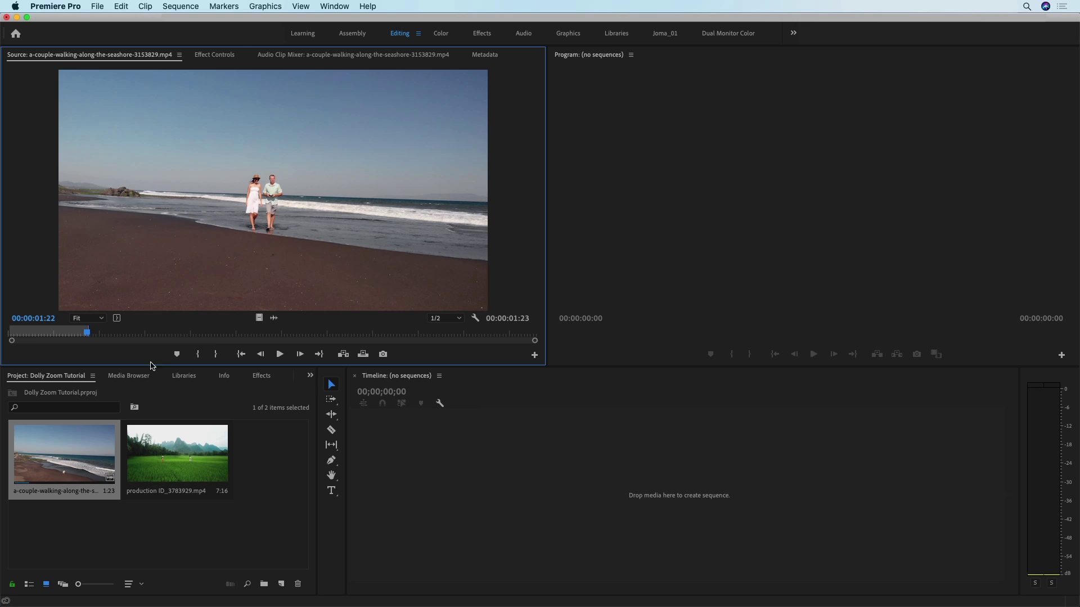
Create a sequence by dragging the trimmed beach clip into the empty Timeline
left_click_drag(66, 457, 586, 468)
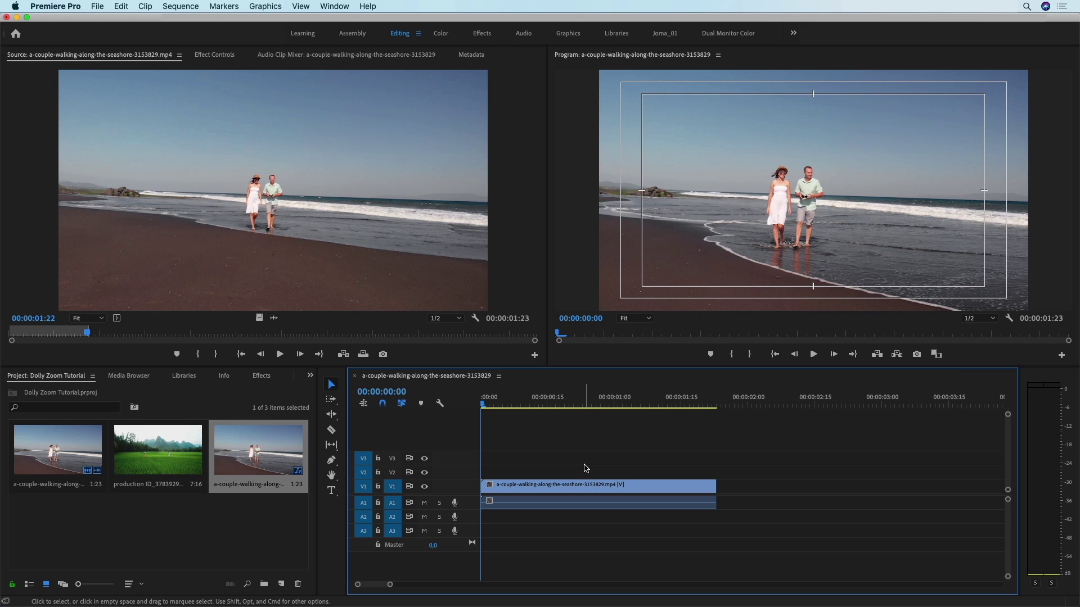
left_click(262, 525)
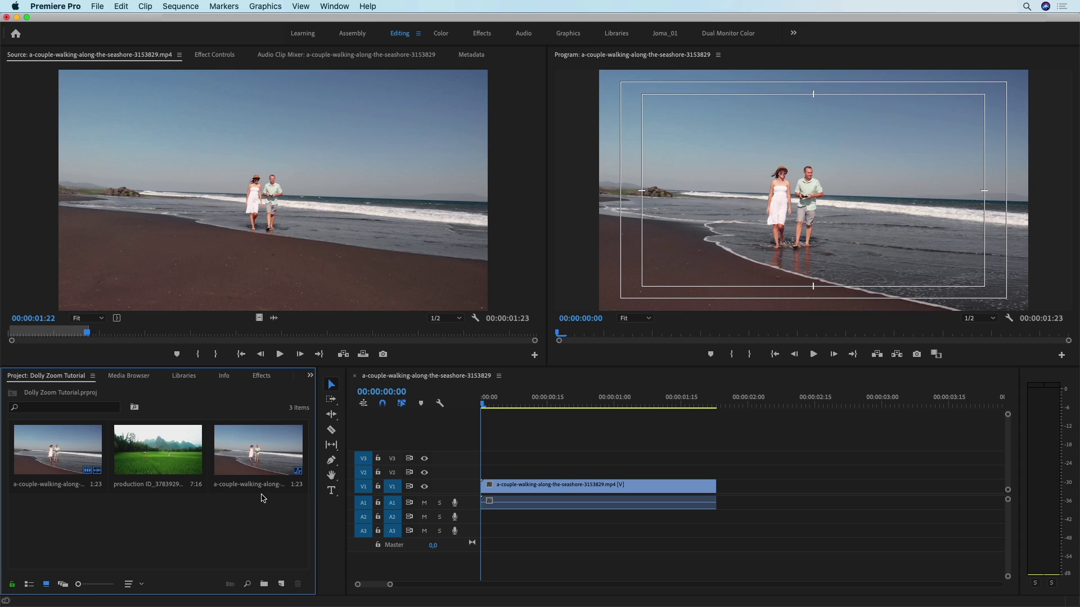
left_click(262, 465)
Set the sequence's frame size to 1920 × 1080 in Sequence Settings
right_click(262, 466)
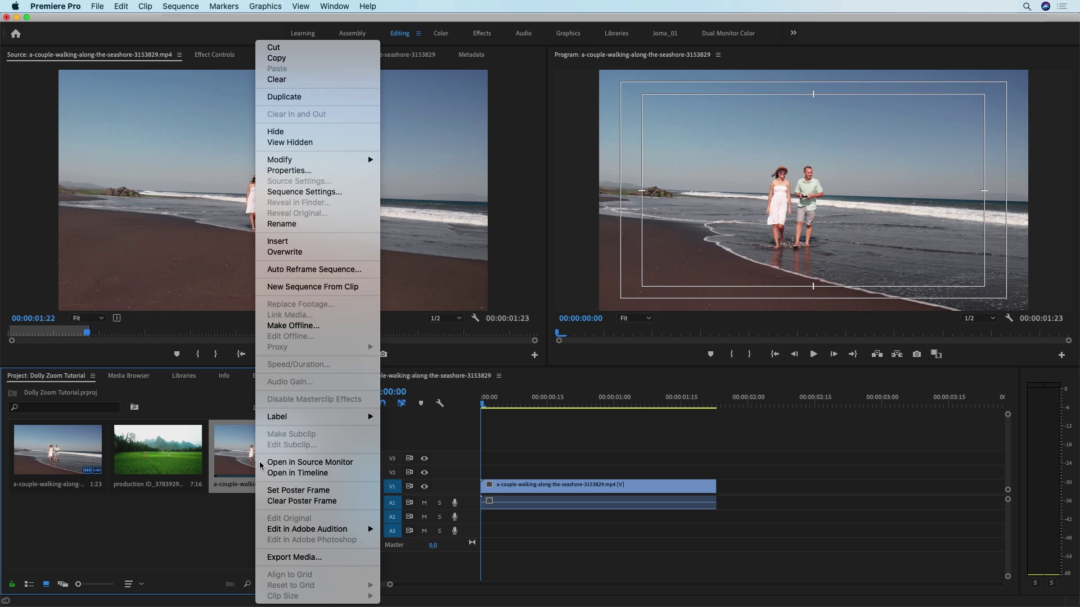
left_click(348, 198)
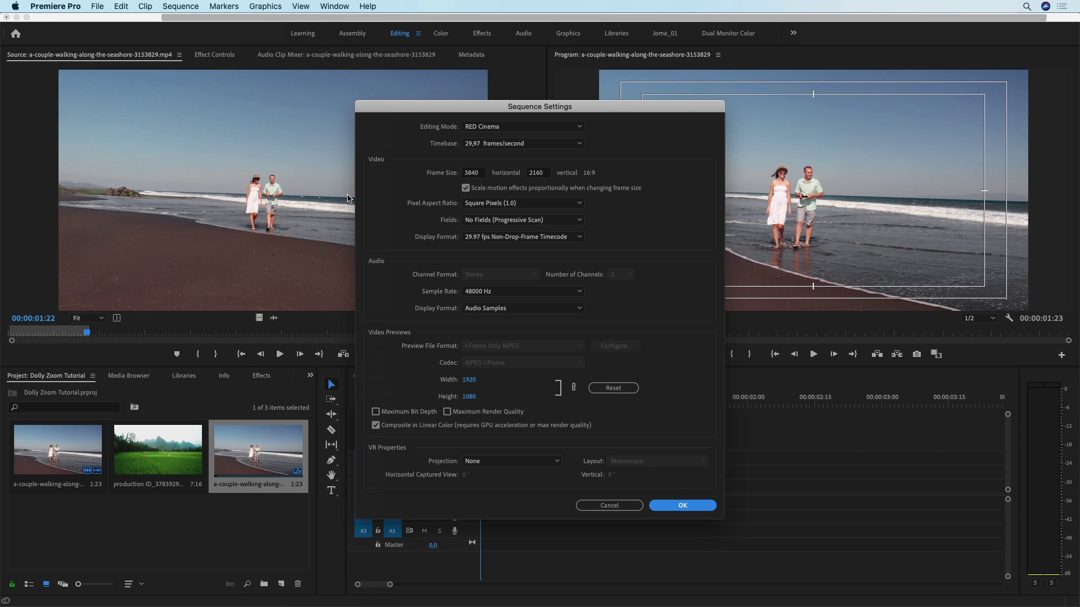
double_click(481, 174)
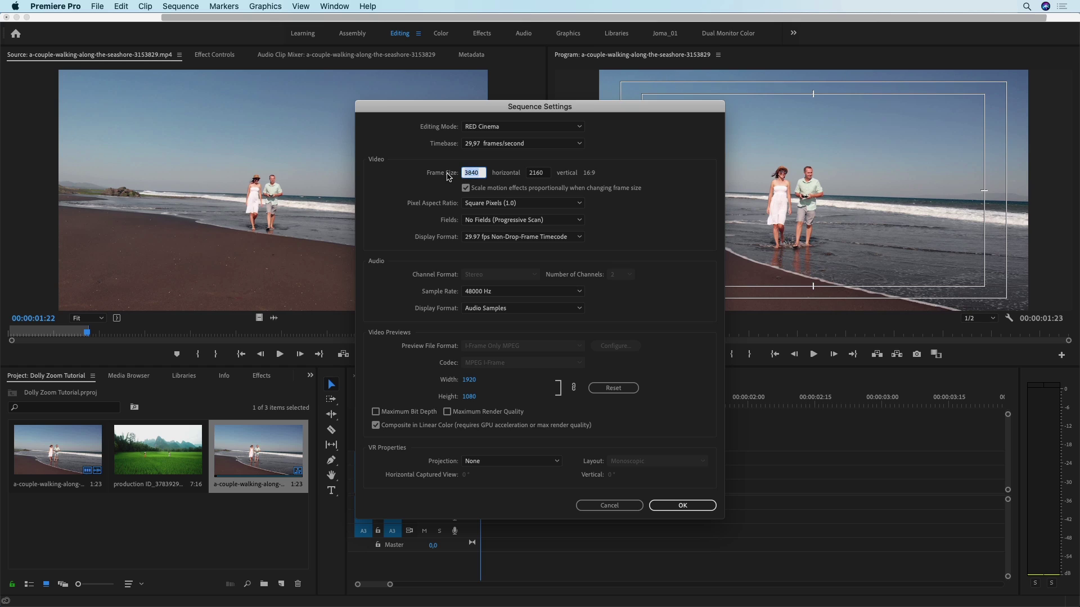
type("1920")
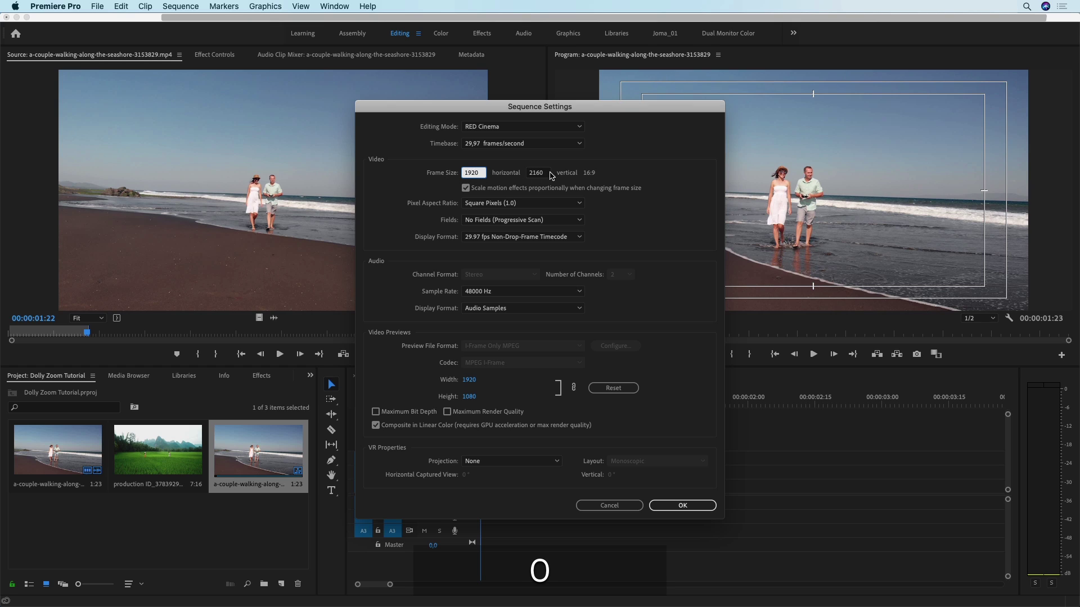
double_click(527, 176)
type("1080")
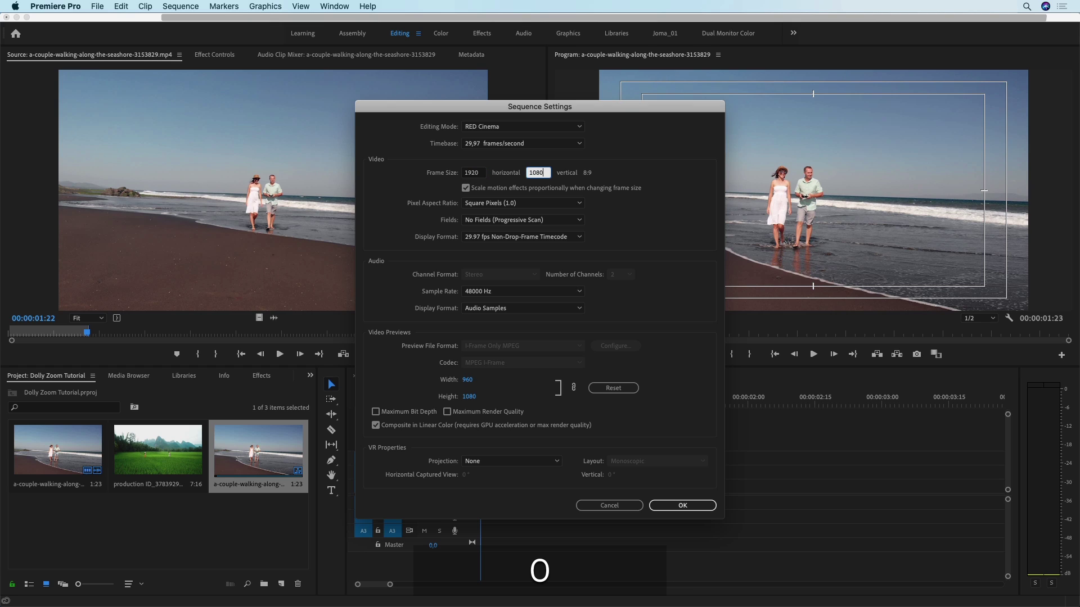
left_click(683, 506)
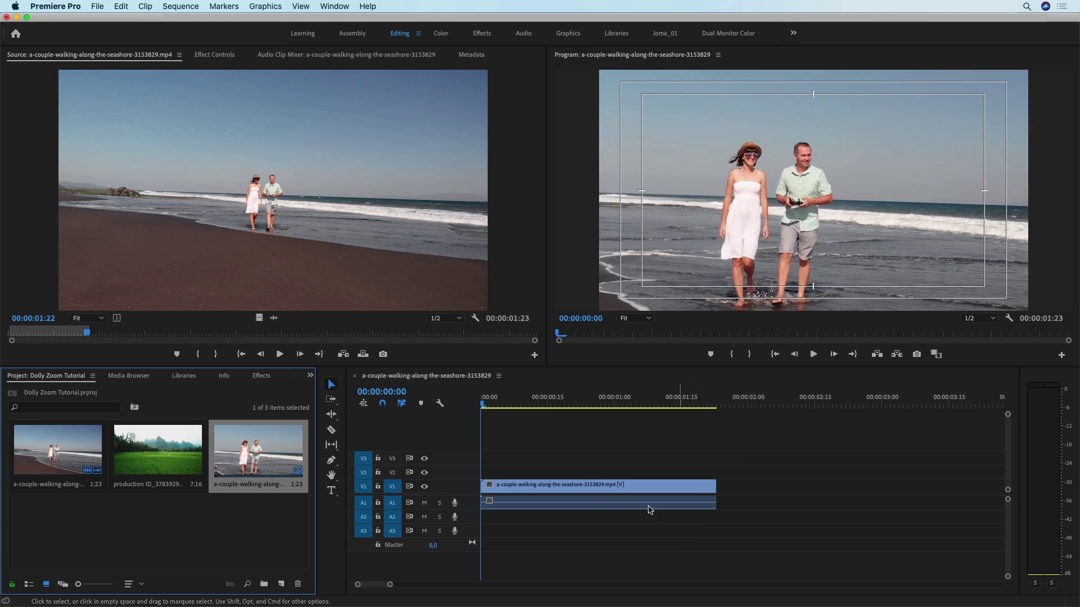
Scale the beach clip to 50%, then adjust it to 58% in Effect Controls
left_click(587, 487)
left_click(207, 55)
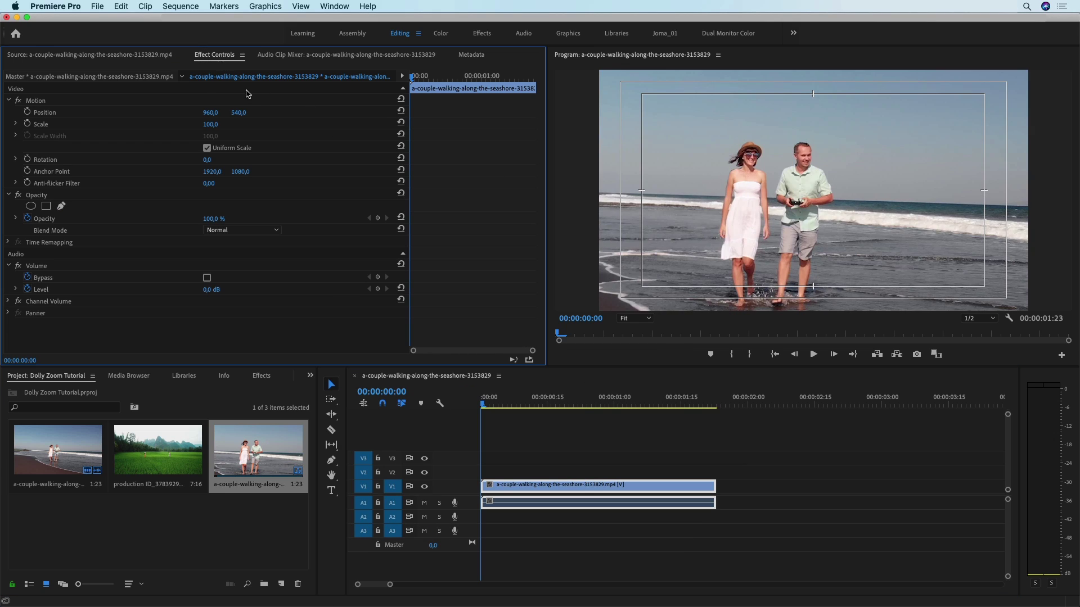
left_click(218, 123)
type("50")
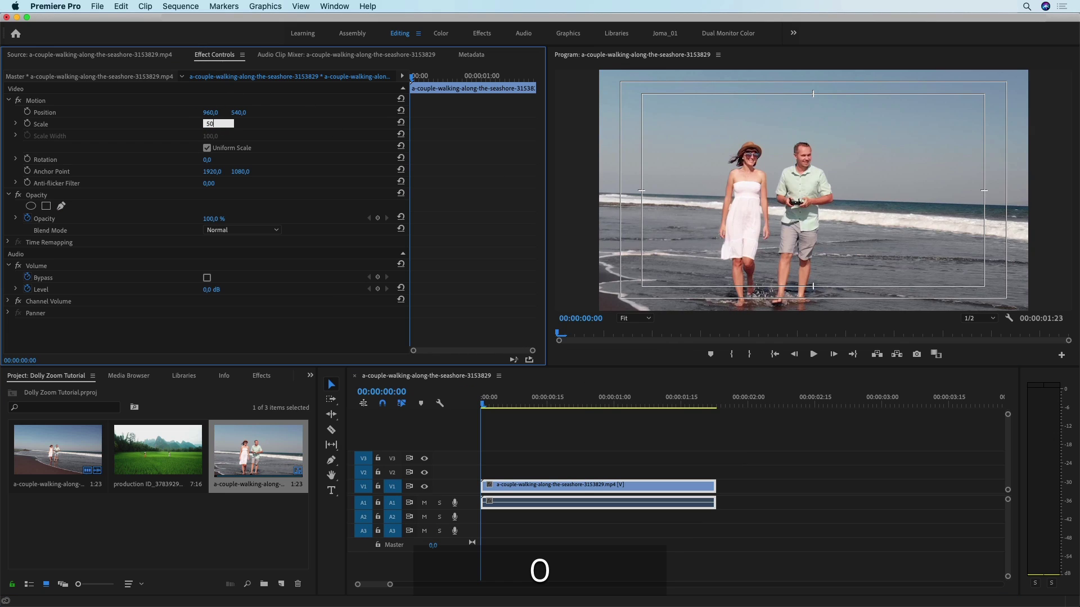
key("Return")
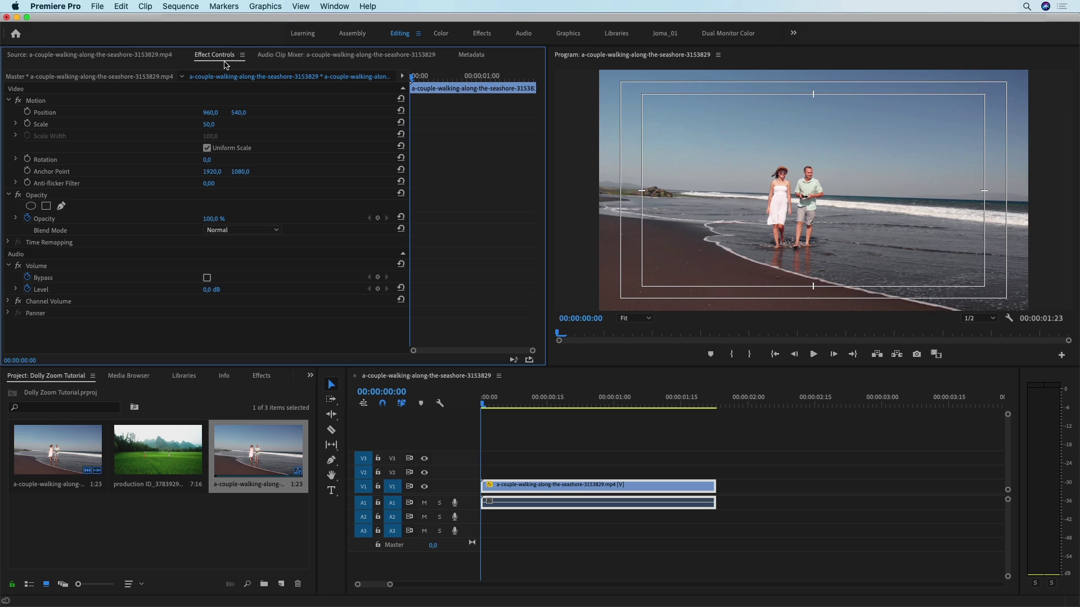
left_click(218, 123)
type("58")
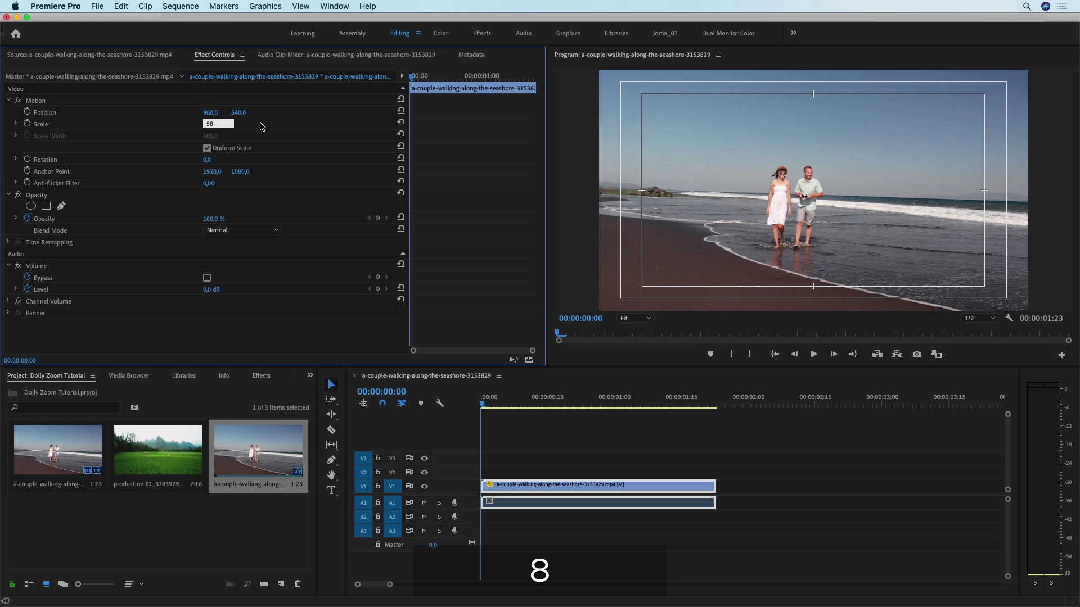
key("Return")
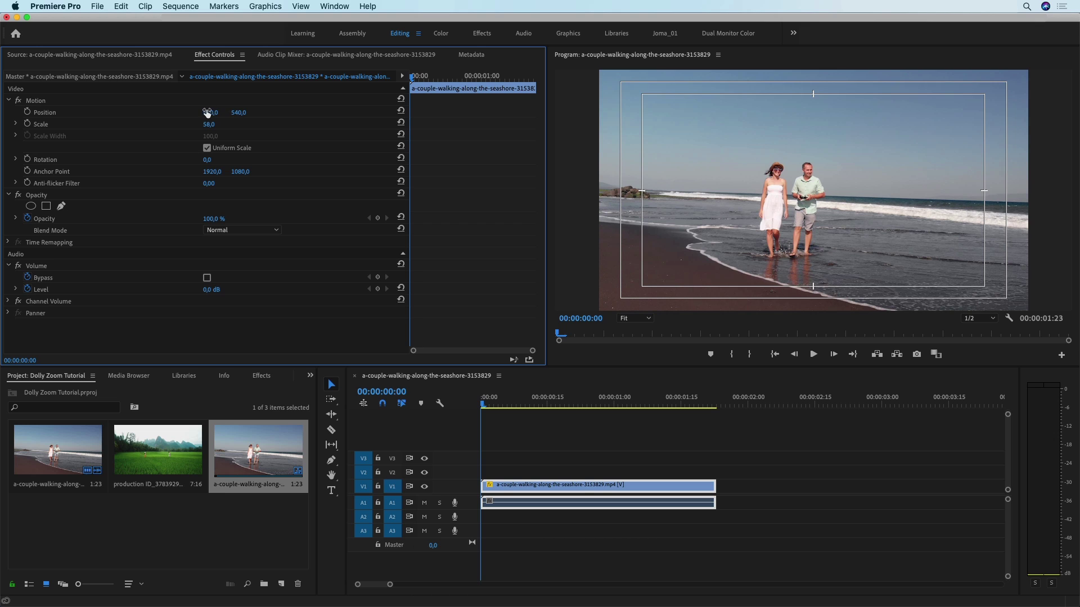
Rotate the clip -1° and set Position X to 1049, scrubbing to check the horizon
mouse_move(208, 116)
left_mouse_down()
mouse_move(238, 113)
mouse_move(228, 113)
left_mouse_up()
left_click(206, 160)
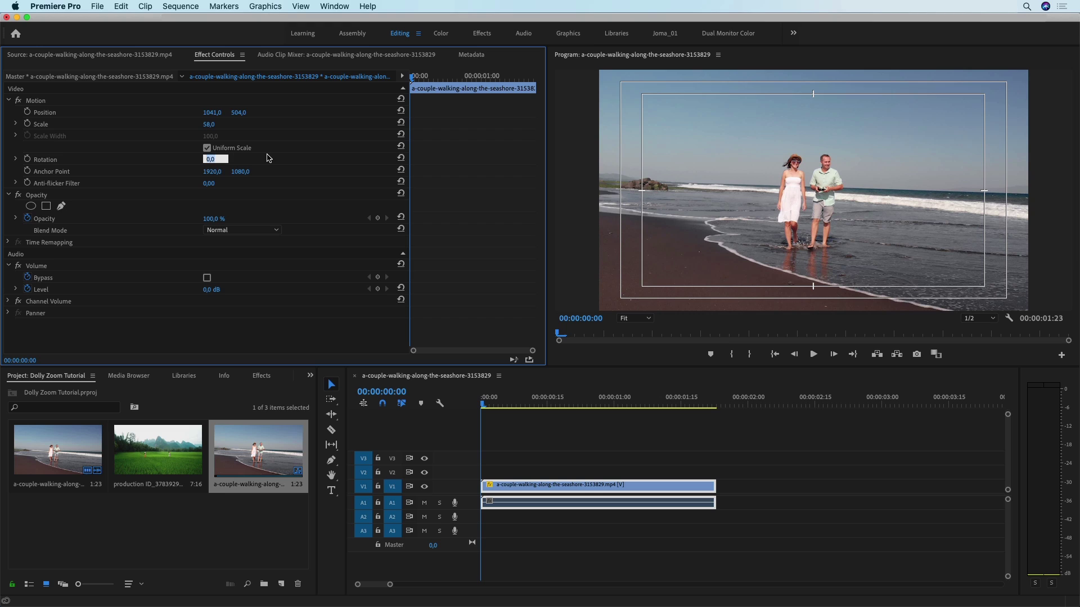
type("-1")
key("Return")
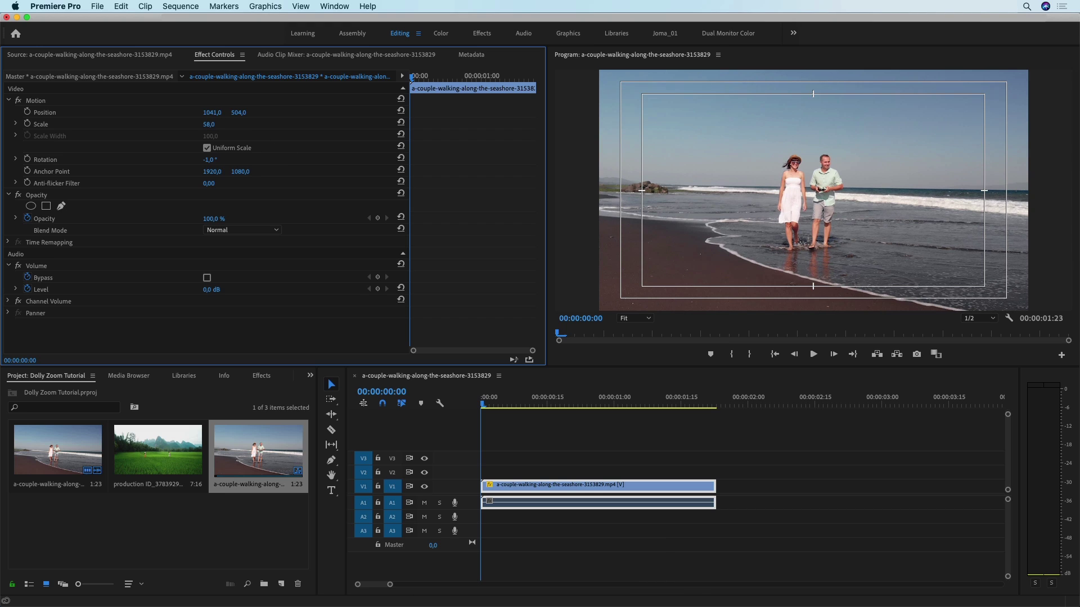
left_click(216, 111)
type("1049")
key("Return")
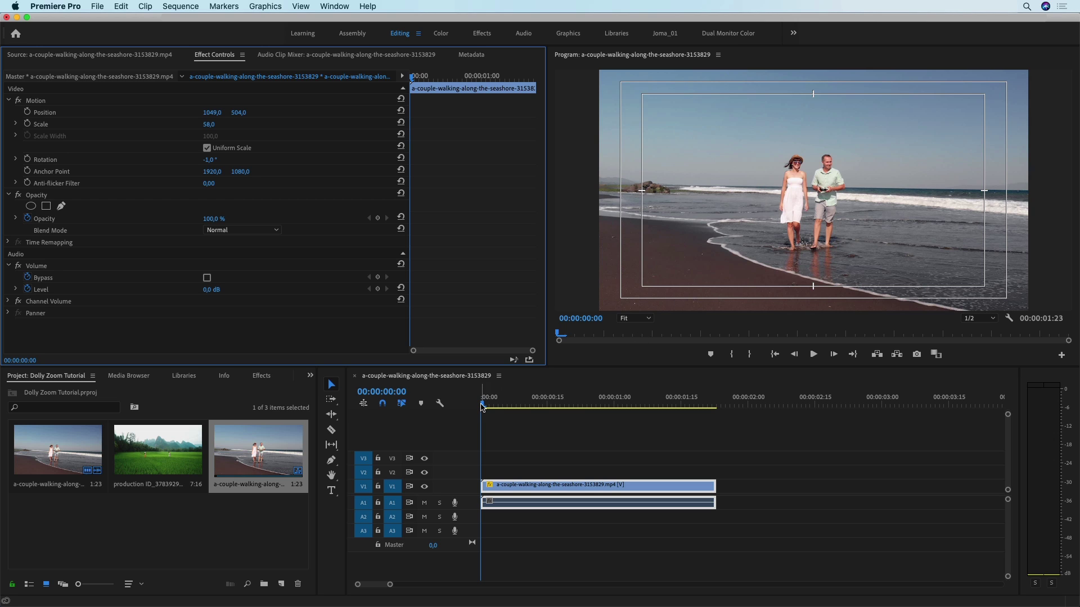
left_click_drag(483, 406, 718, 399)
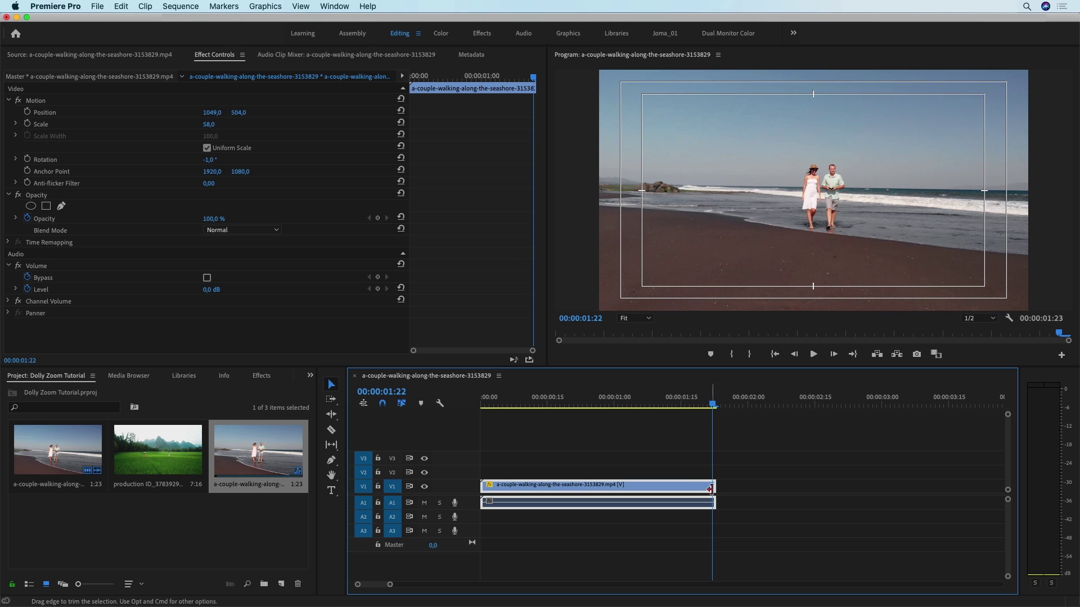
left_click_drag(489, 400, 481, 401)
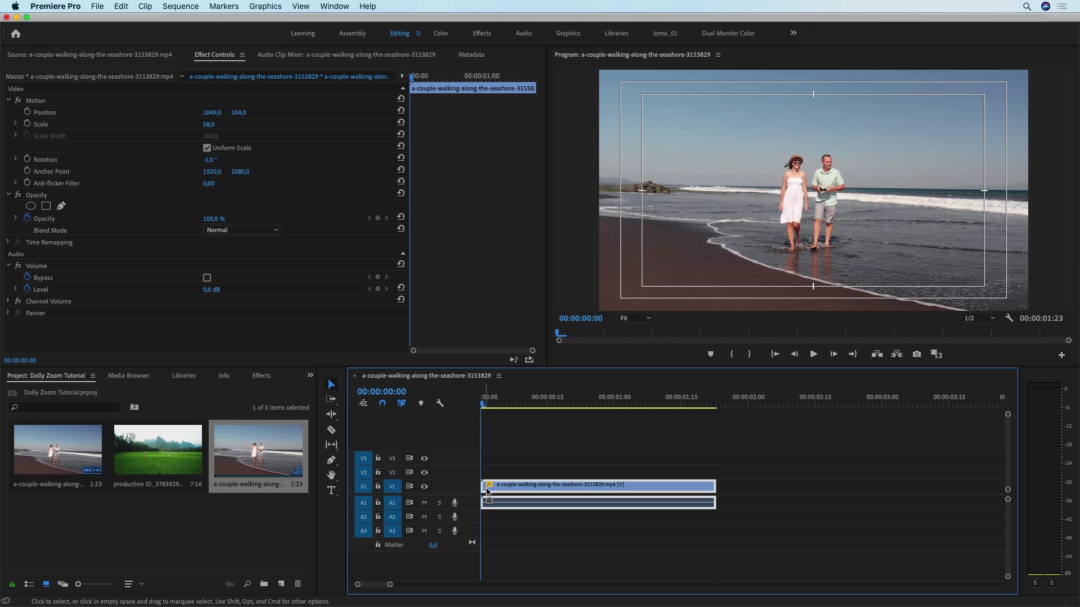
Add Position and Scale keyframes at 00:00:00:00
left_click(27, 112)
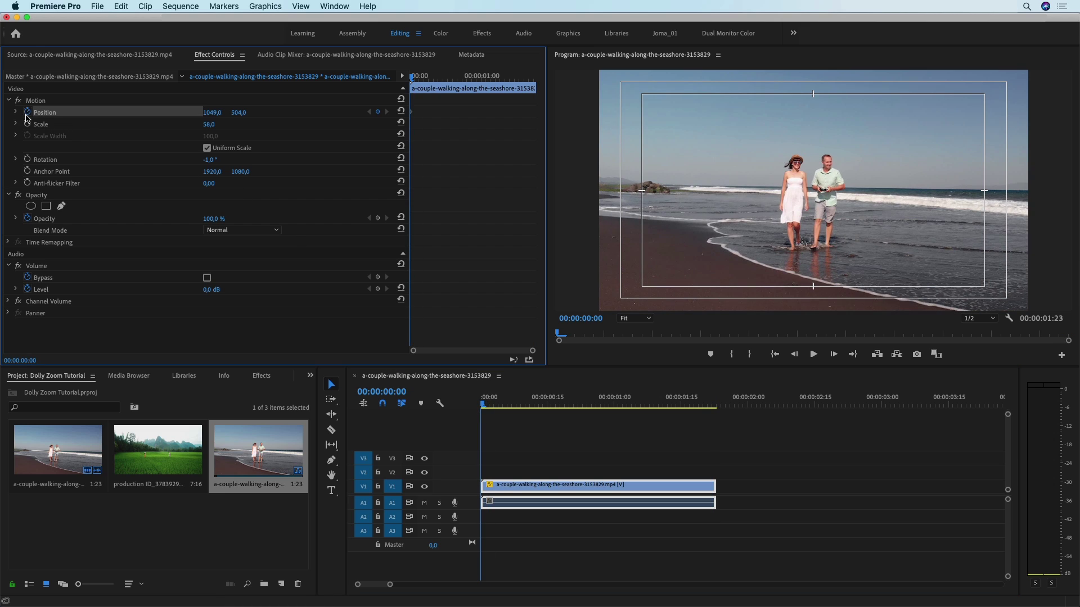
left_click(27, 123)
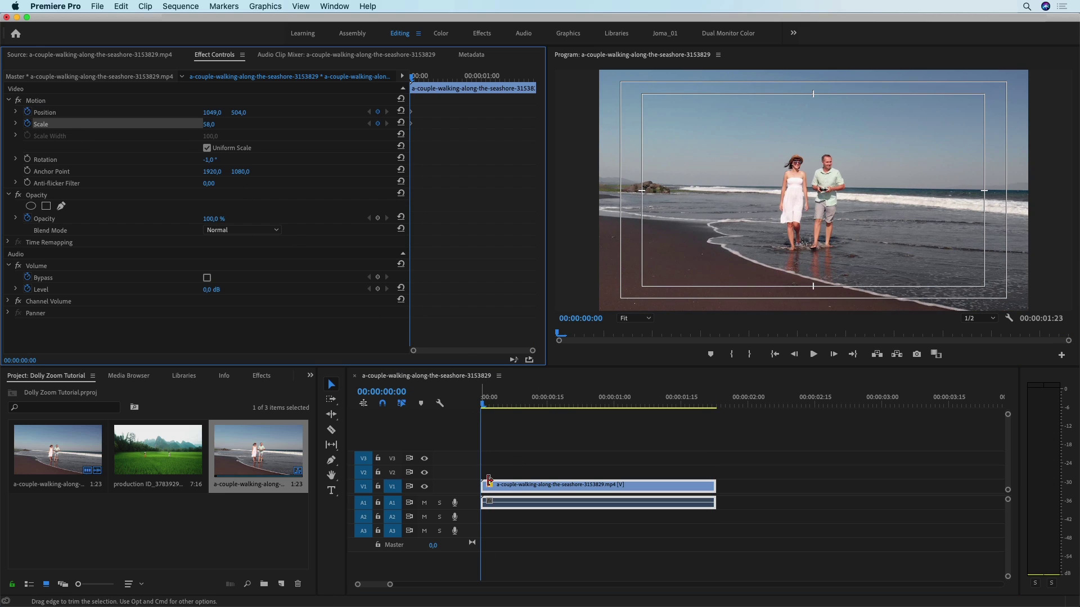
left_click(651, 464)
Option-drag the V1 clip up to duplicate it onto V2
left_click(611, 487)
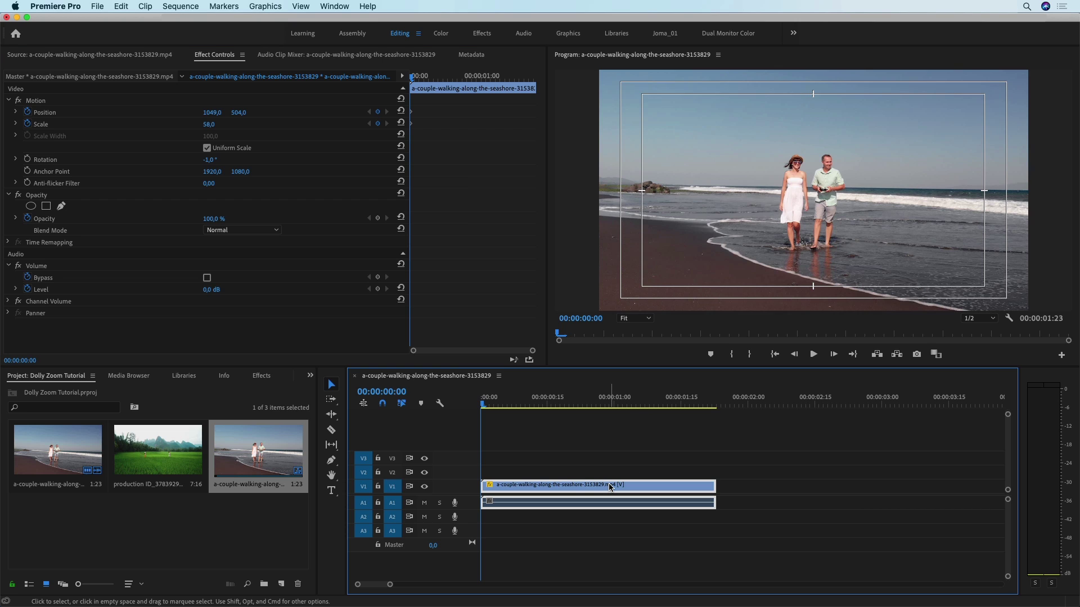
left_click(605, 458)
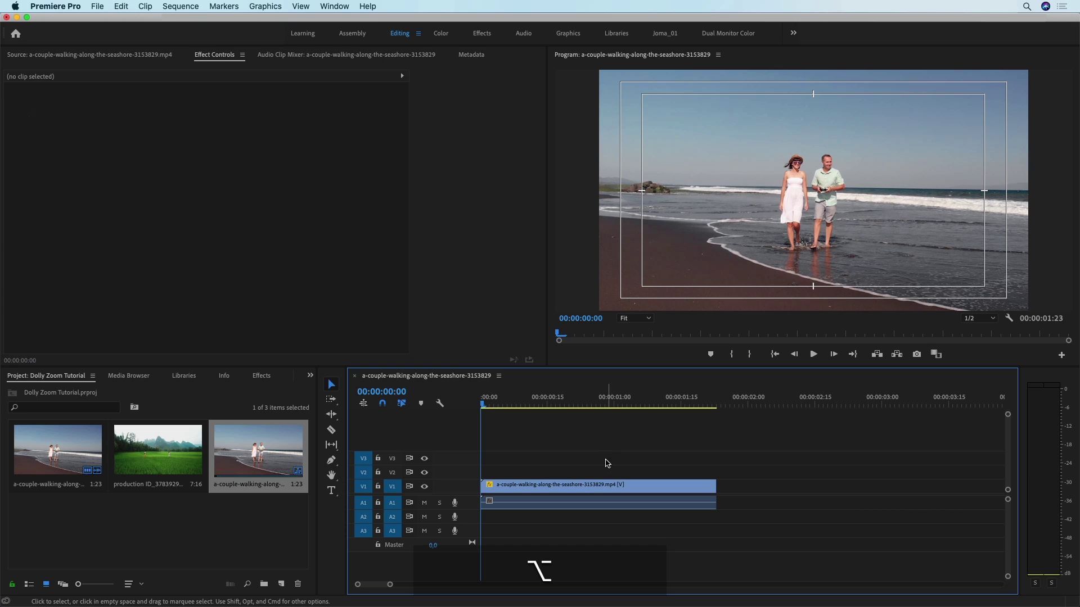
left_click(599, 491, "alt")
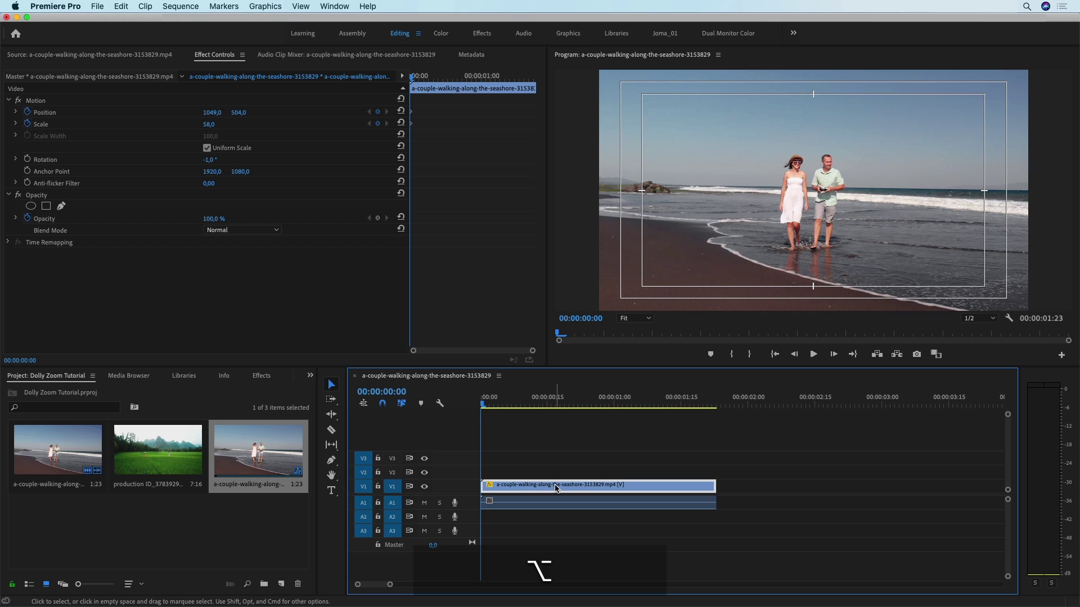
left_click_drag(557, 489, 556, 477)
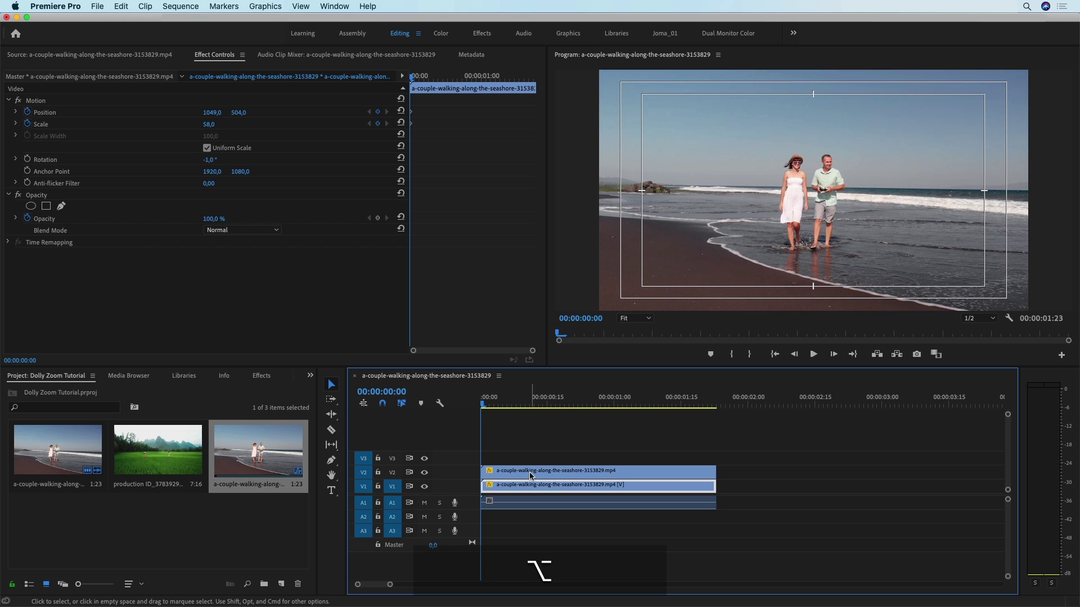
Apply Add Frame Hold to the V2 copy, play back to check, and reselect it
left_click(530, 475)
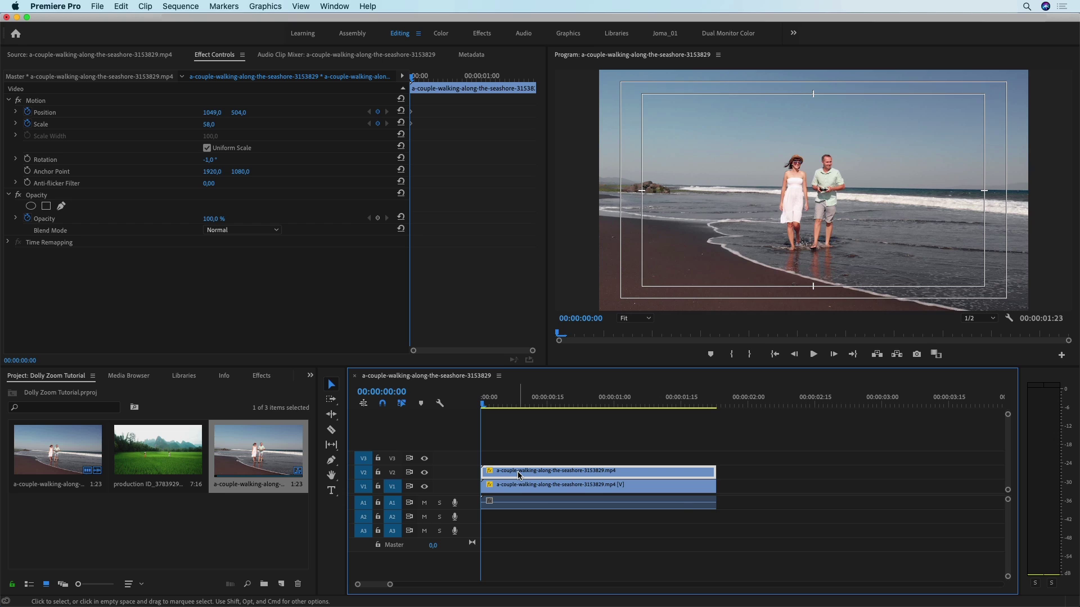
right_click(518, 475)
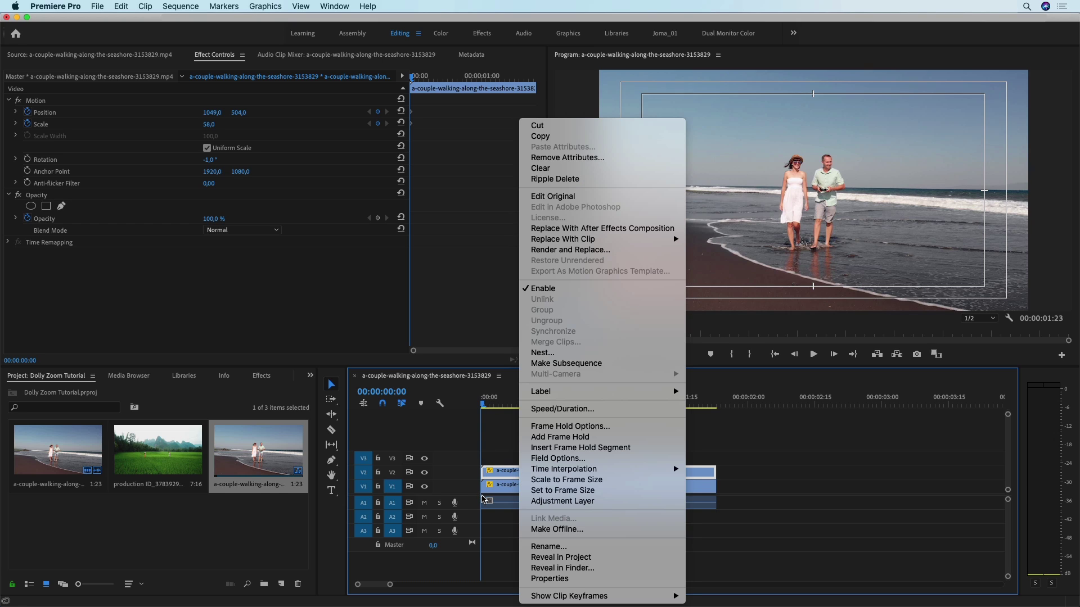
left_click(567, 437)
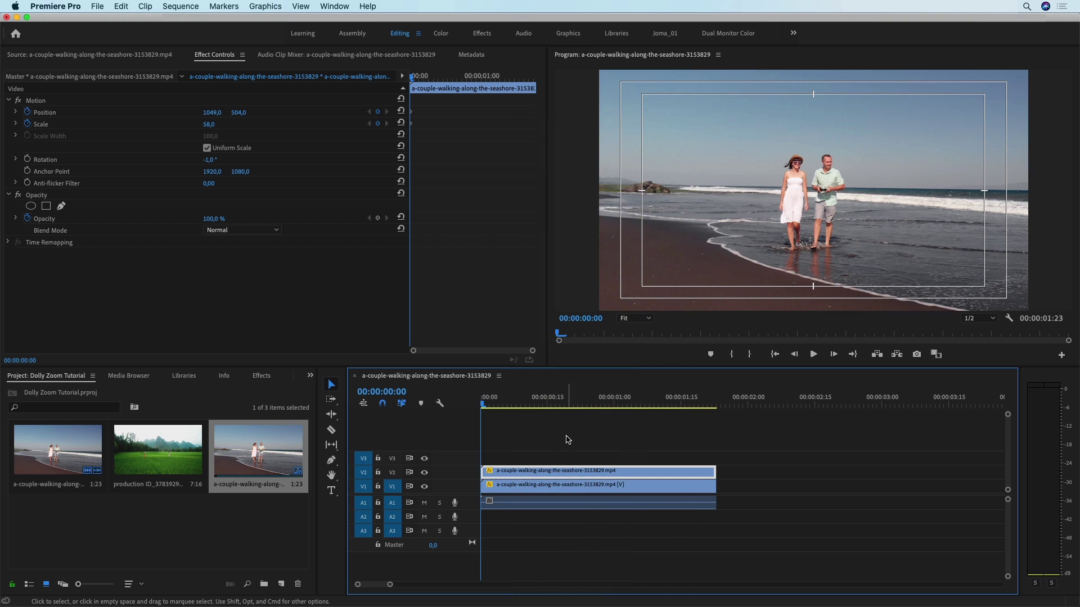
left_click(561, 439)
key("space")
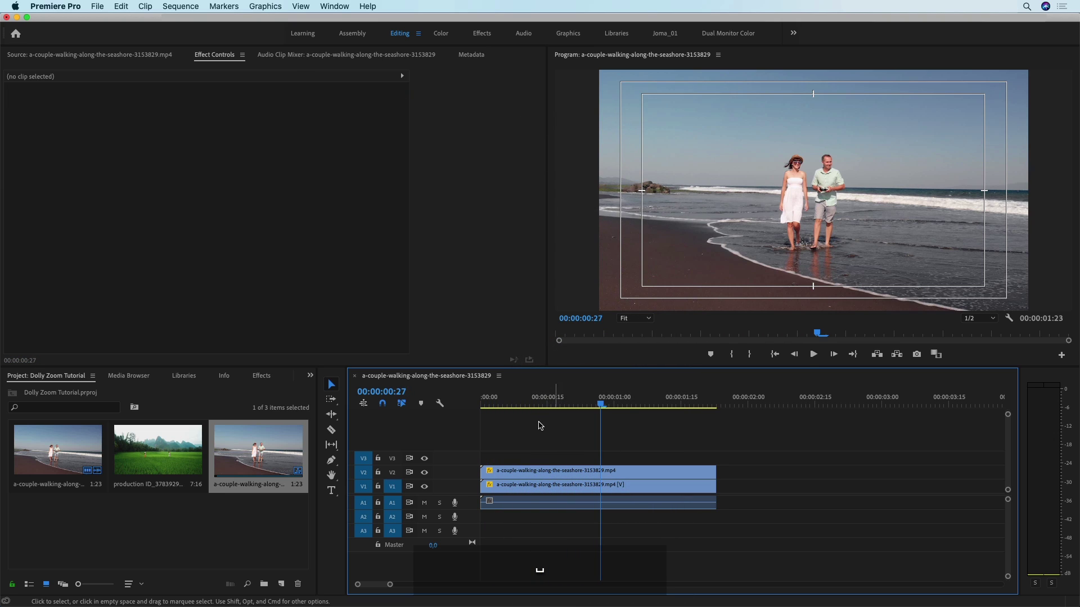
key("Home")
key("space")
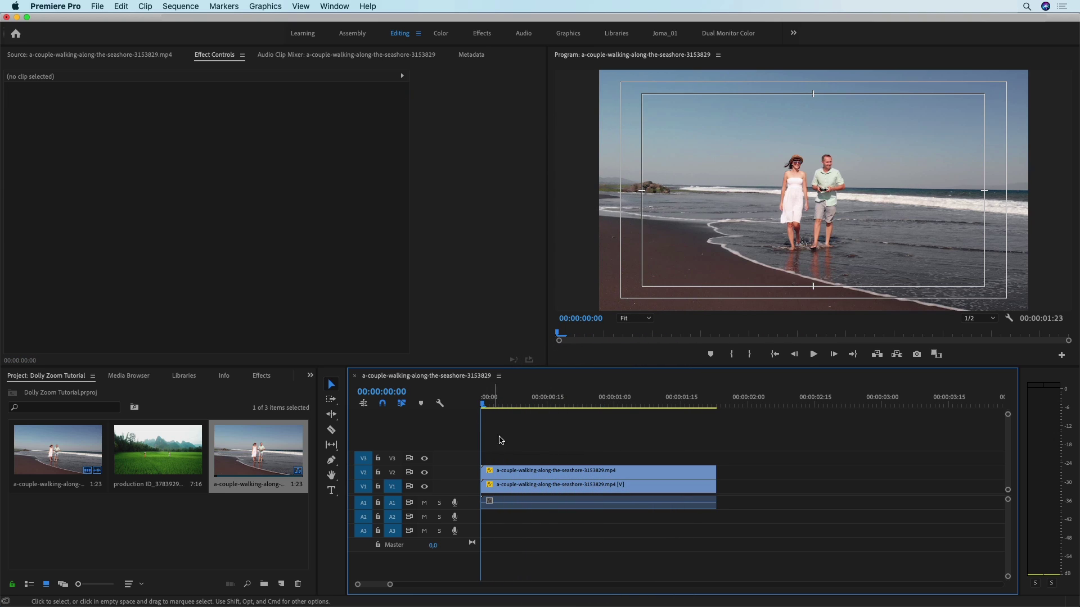
left_click(526, 472)
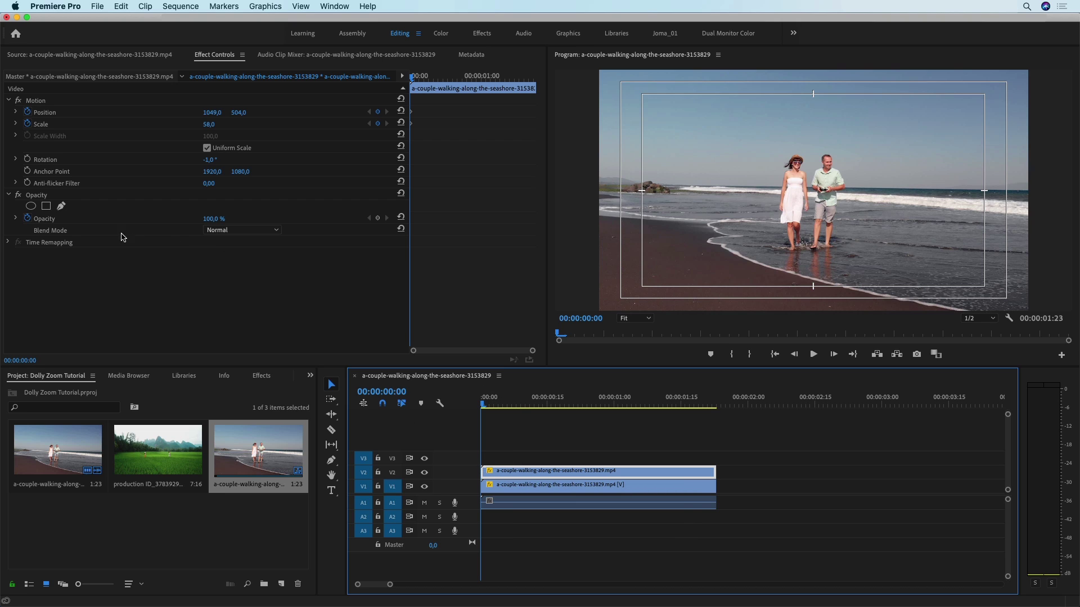
Add a rectangle mask to the V2 clip and drag its corners around the couple
left_click(46, 208)
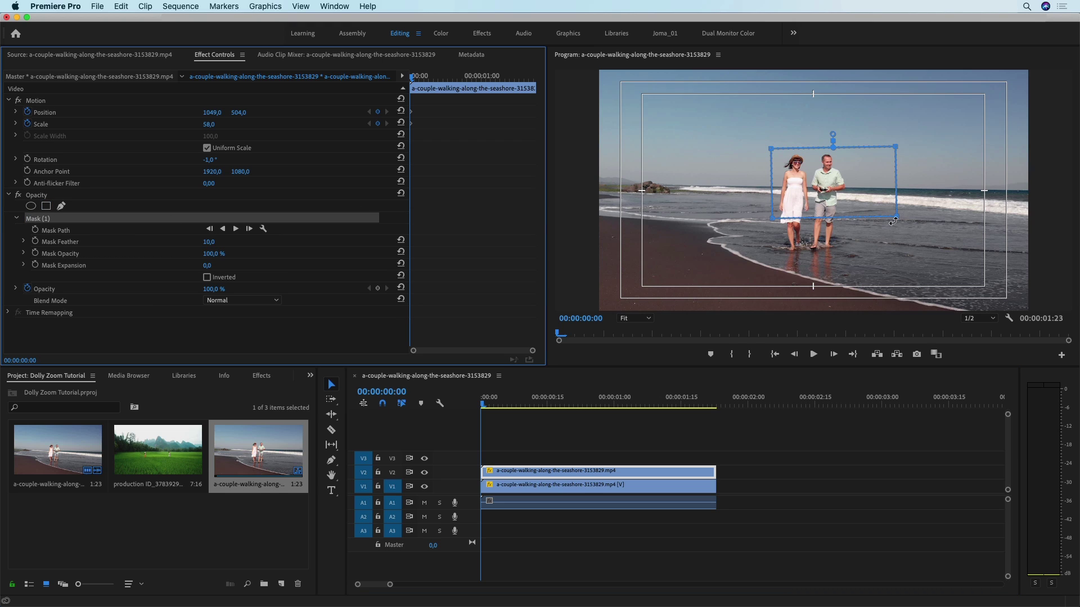
left_click_drag(897, 215, 849, 254)
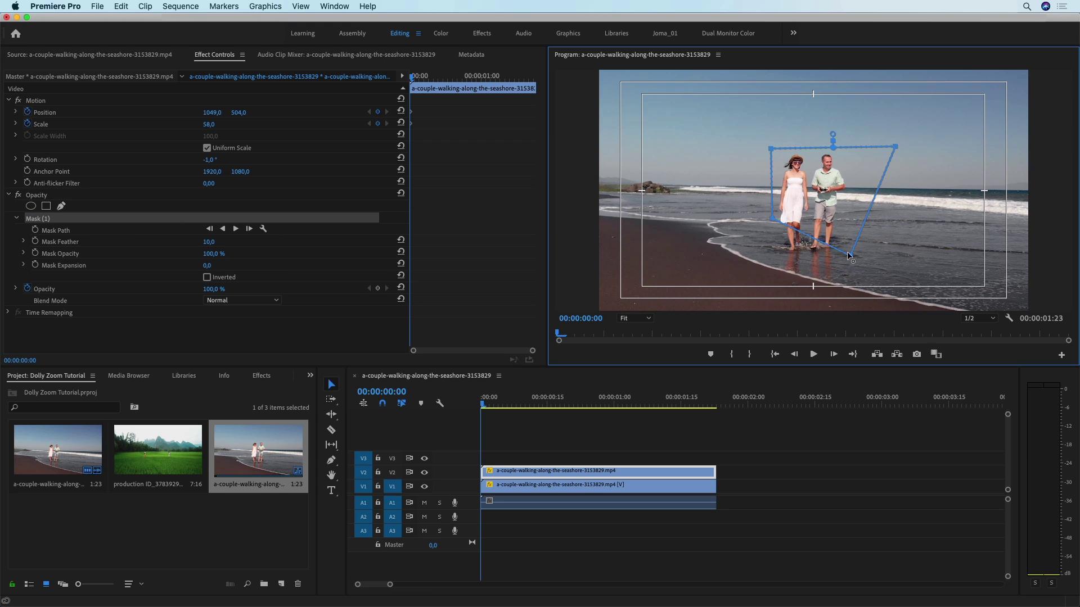
left_click_drag(773, 219, 774, 258)
left_click_drag(897, 149, 848, 147)
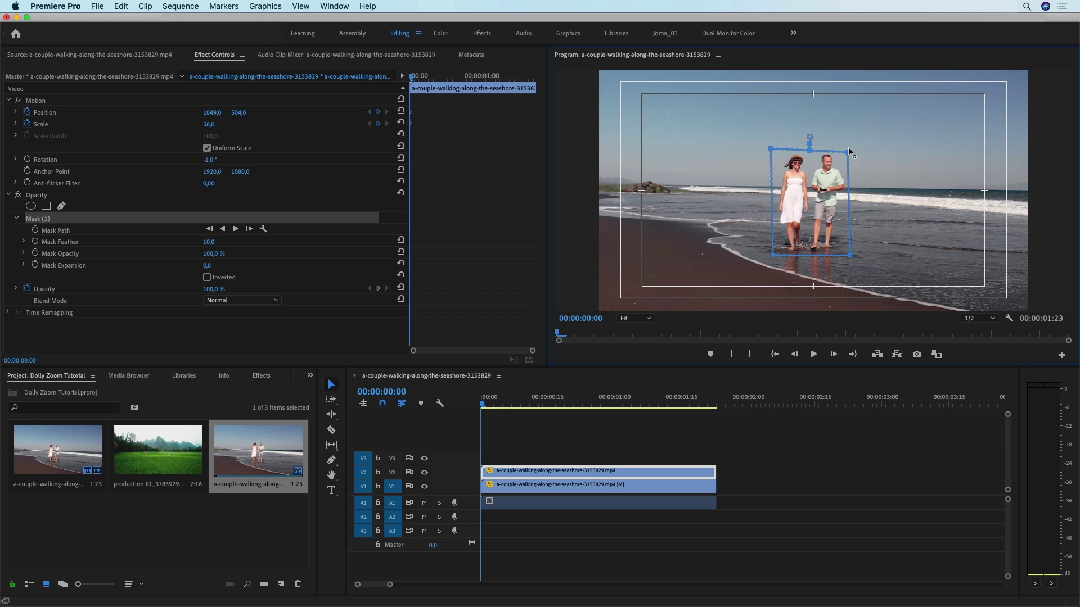
Set the V2 clip's Opacity to 50%
left_click(214, 289)
type("50")
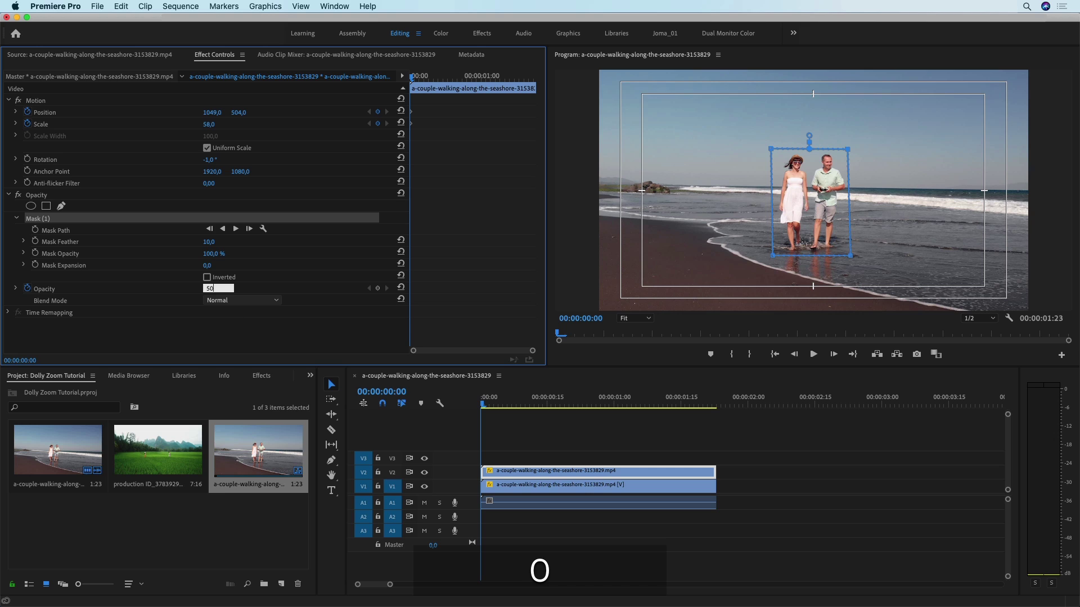
left_click(272, 340)
Preview the guide overlay, step to the last frame 00:00:01:22, and select the V1 clip
left_click_drag(584, 406, 685, 407)
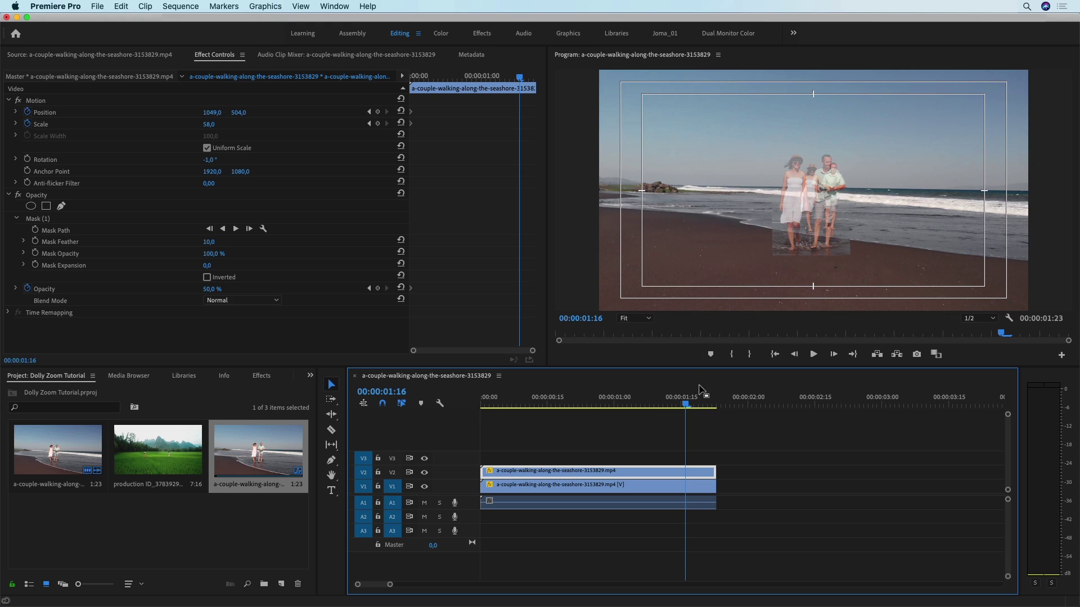
key("Down")
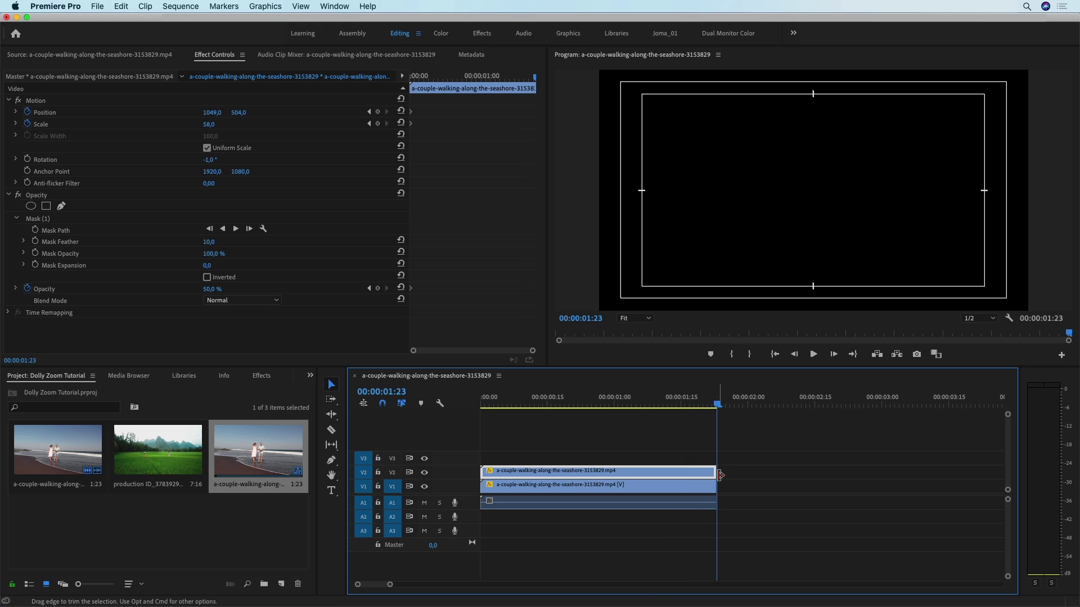
scroll(720, 476, "up", 3)
key("Left")
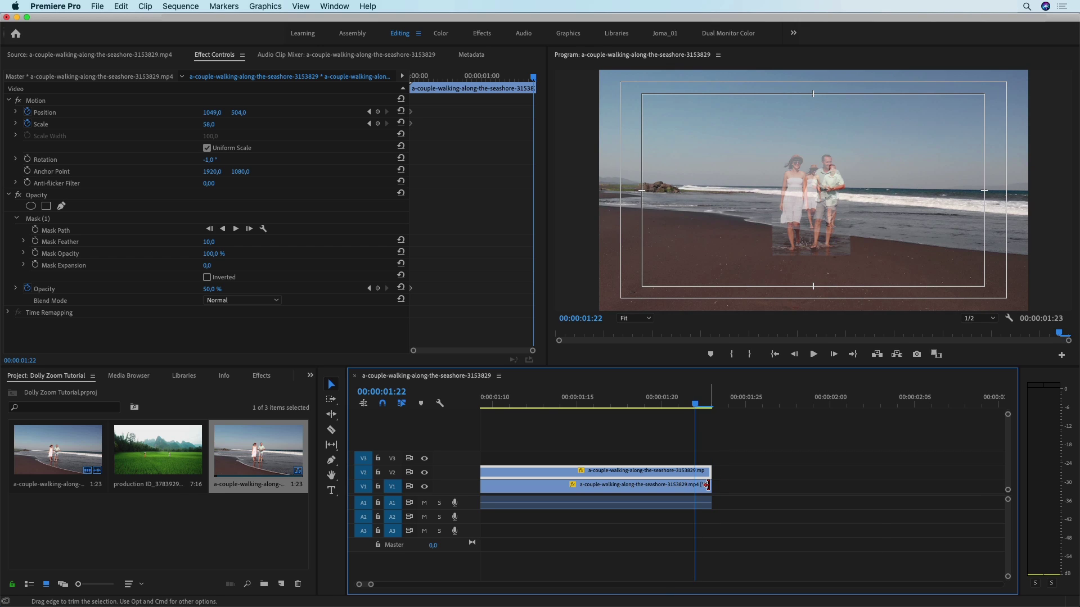
left_click(673, 491)
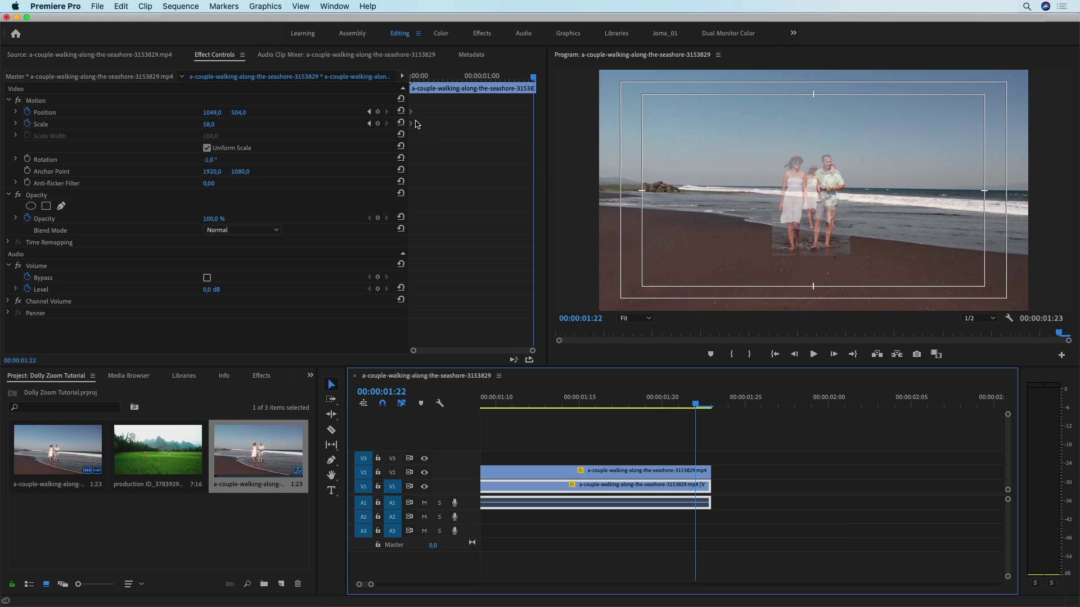
Drag the V1 clip's Scale from 58 to 93 at the last frame, creating an end keyframe
mouse_move(209, 123)
left_mouse_down()
mouse_move(229, 124)
mouse_move(202, 113)
left_mouse_up()
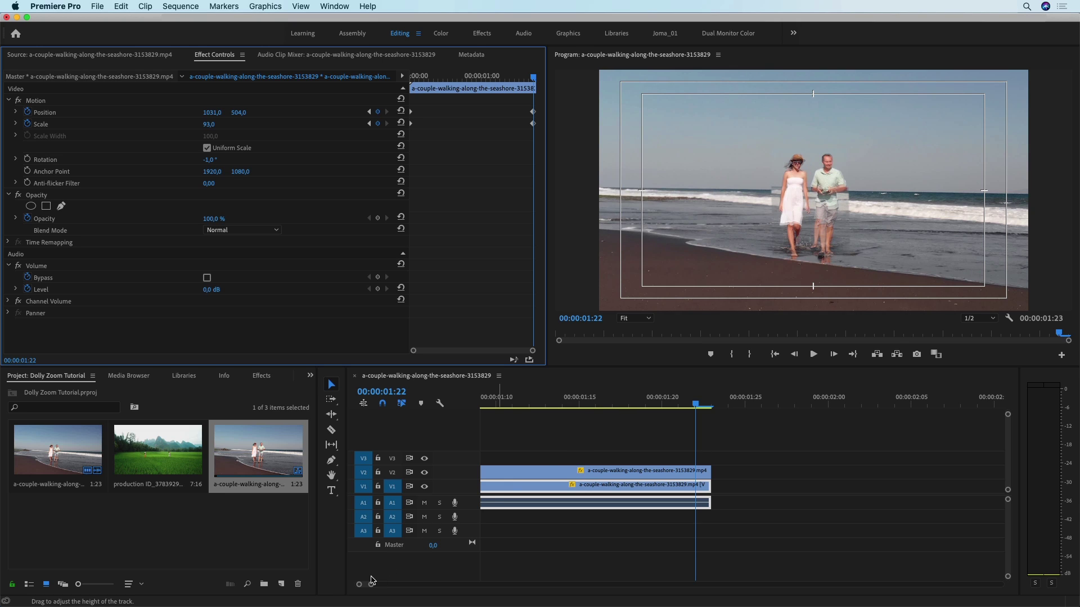
left_click_drag(370, 587, 402, 585)
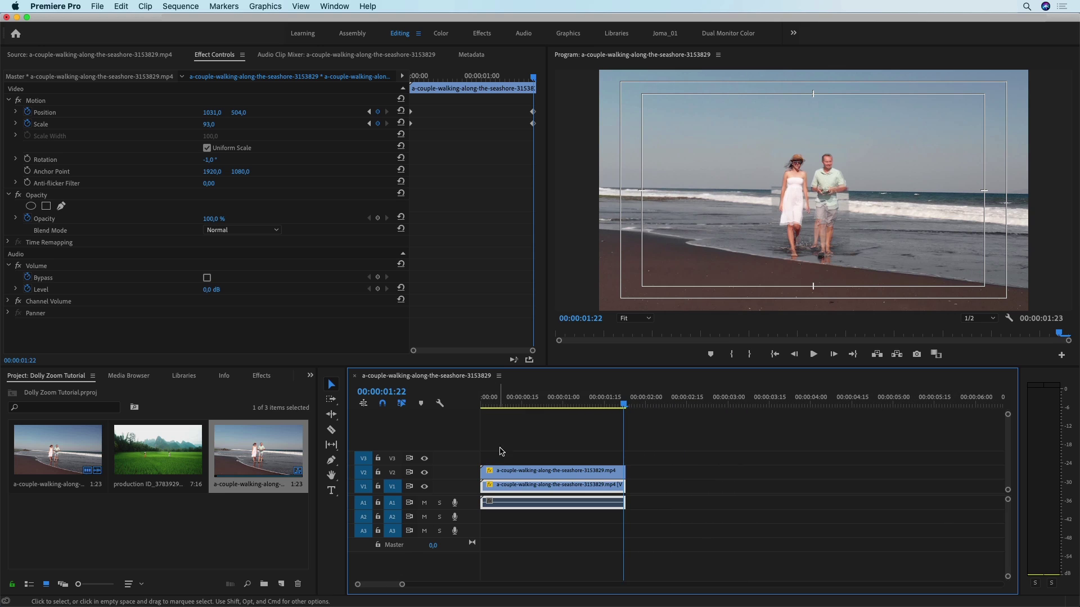
Disable the half-opacity freeze-frame copy on V2 and preview the sequence without it
left_click(483, 396)
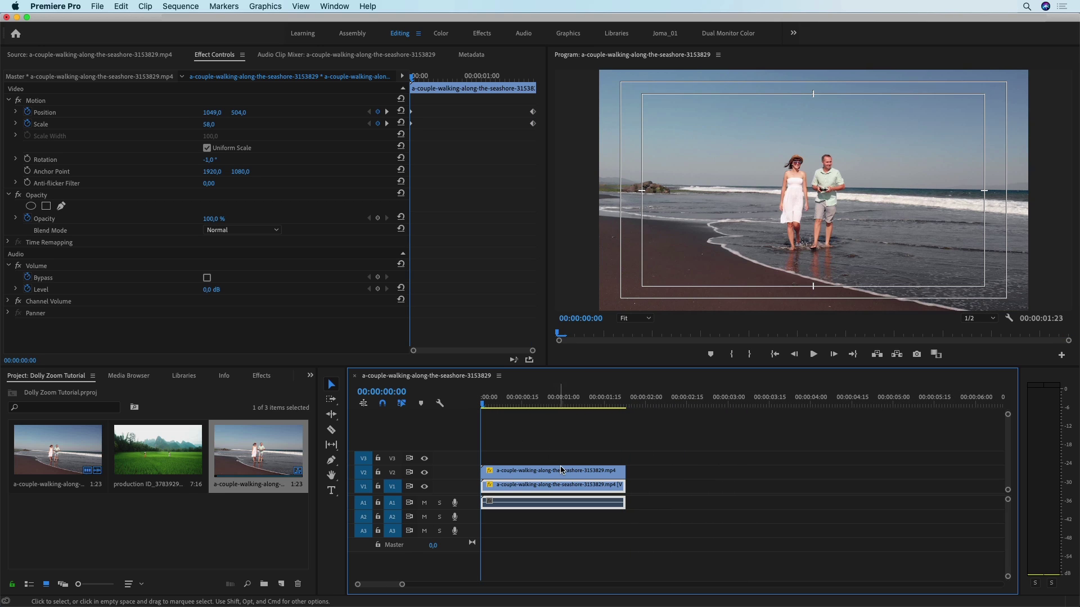
left_click(572, 475)
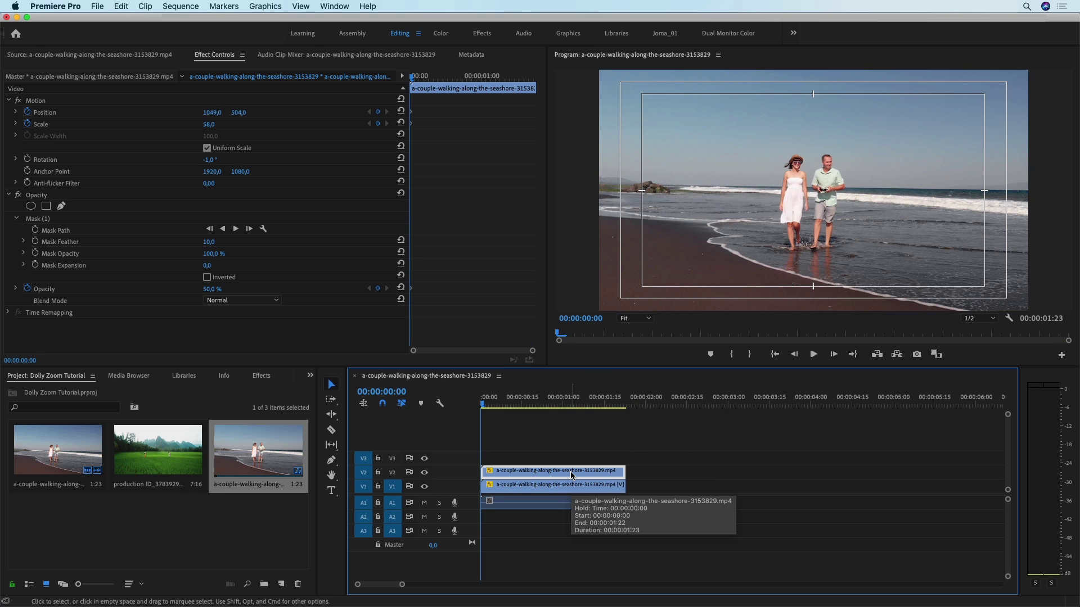
right_click(573, 475)
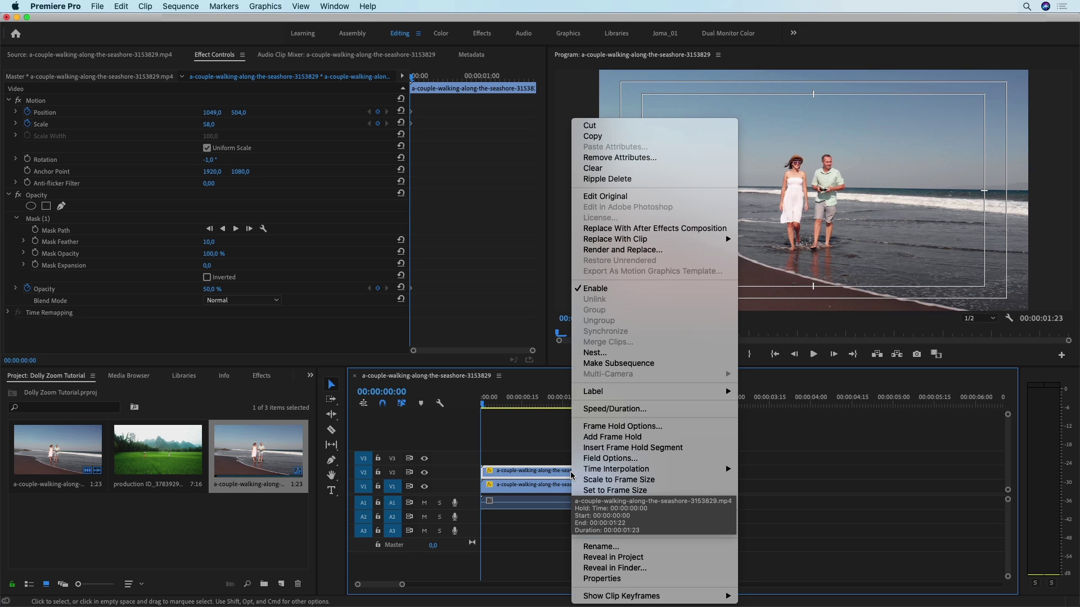
left_click(596, 289)
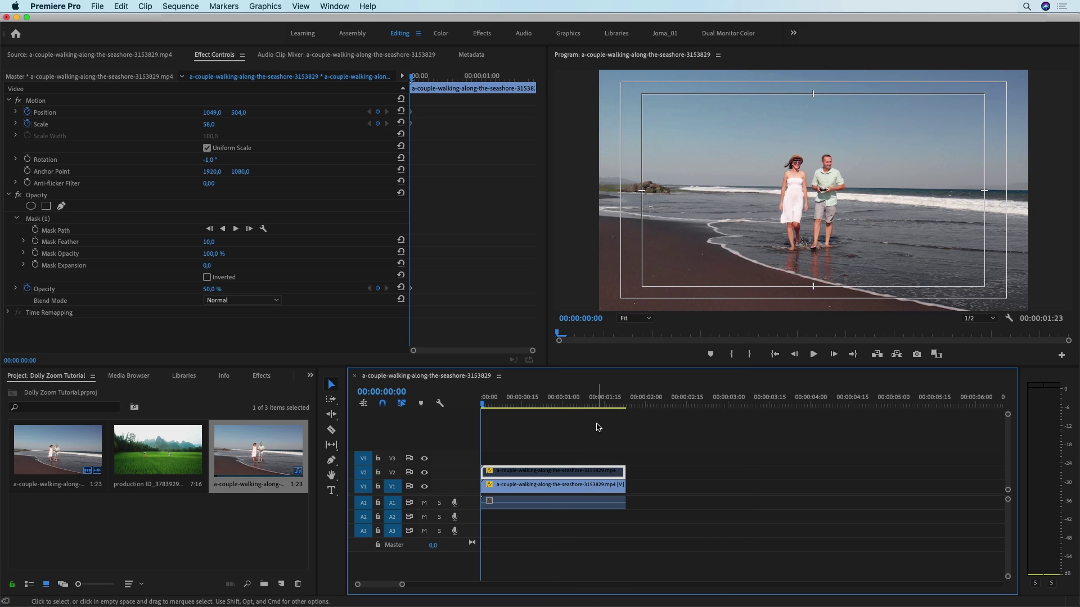
left_click(597, 428)
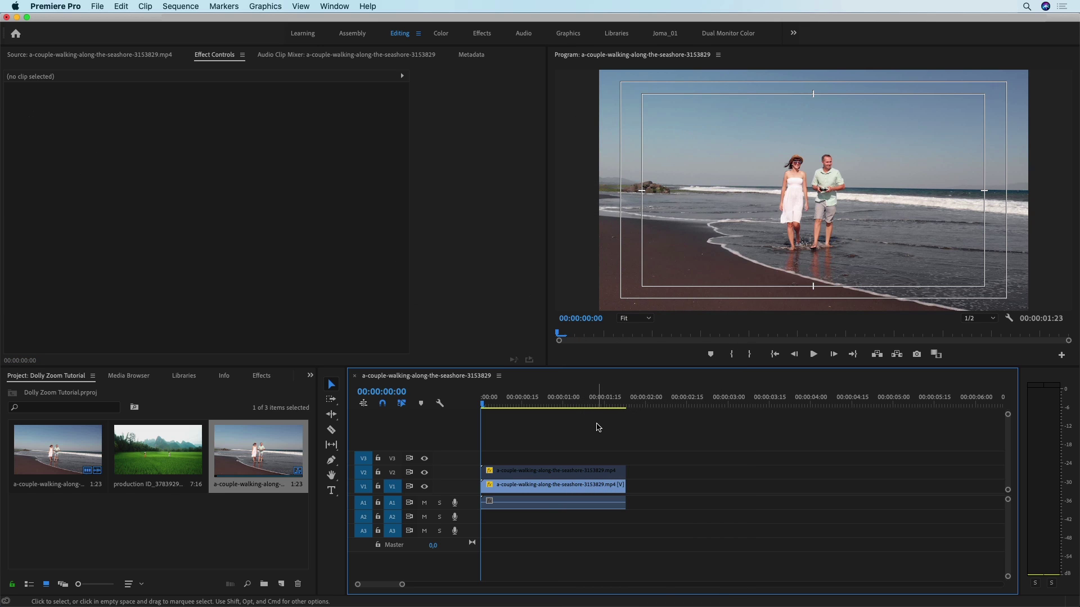
key("space")
key("space")
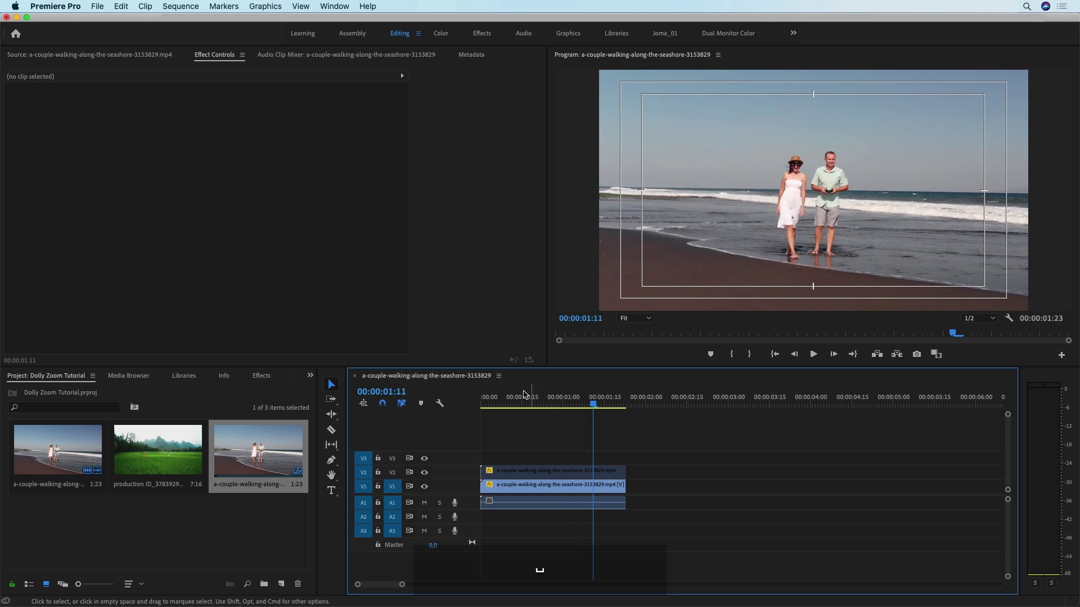
left_click(485, 403)
key("space")
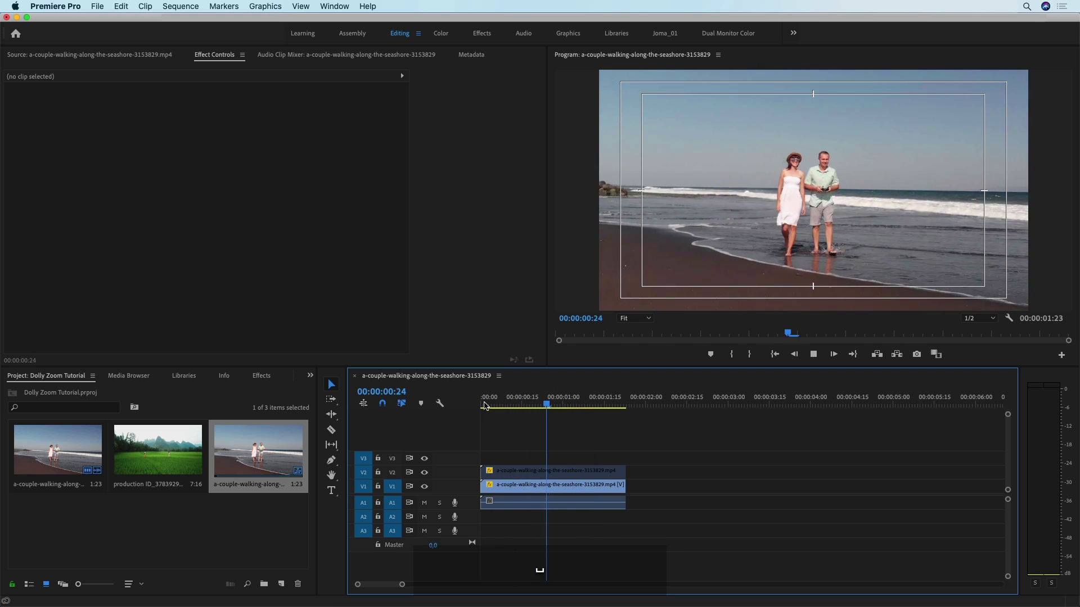
left_click(485, 404)
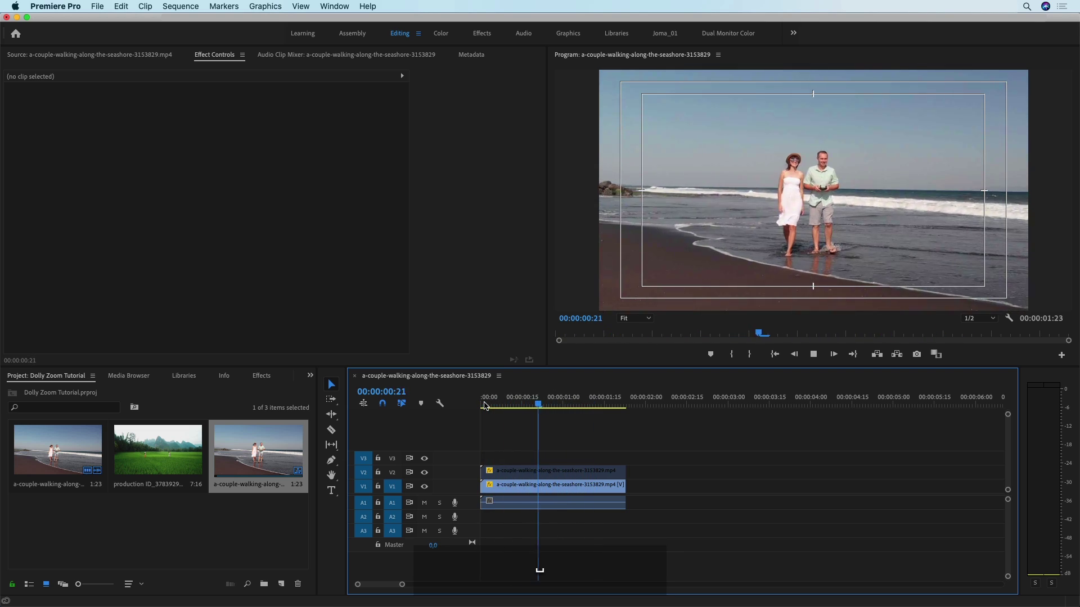
Delete the freeze-frame copy from V2, replay from the start, and close the seashore sequence
left_click(532, 473)
key("BackSpace")
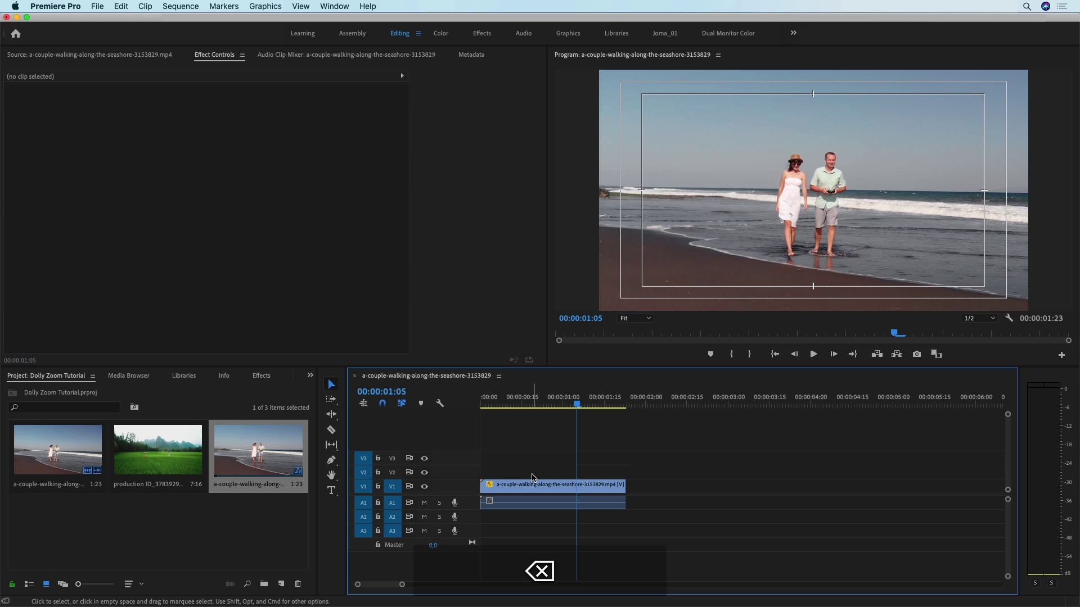
left_click(485, 404)
key("space")
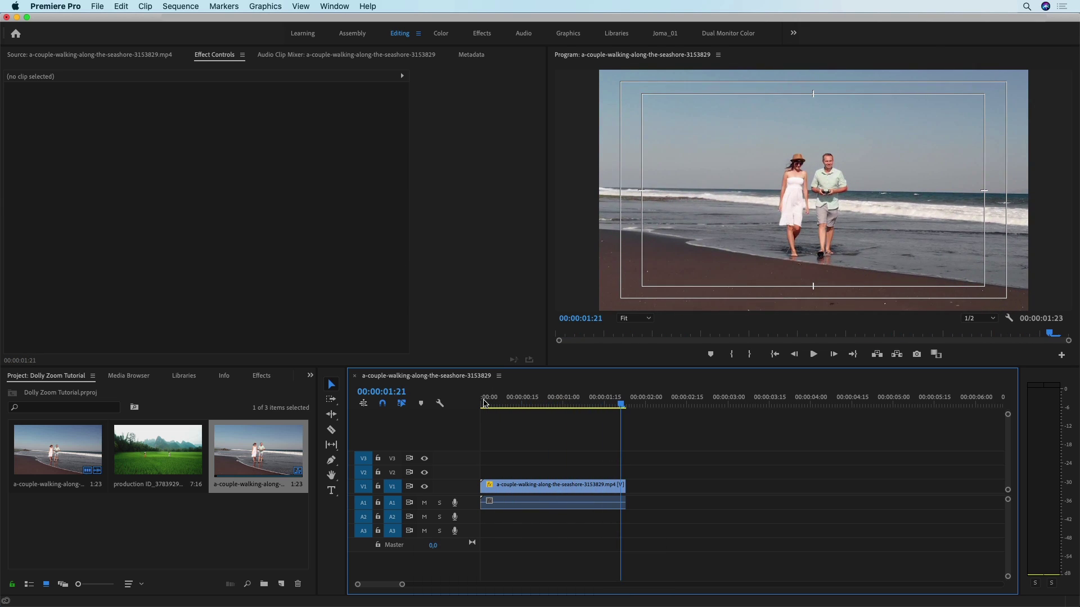
left_click(174, 453)
left_click(354, 376)
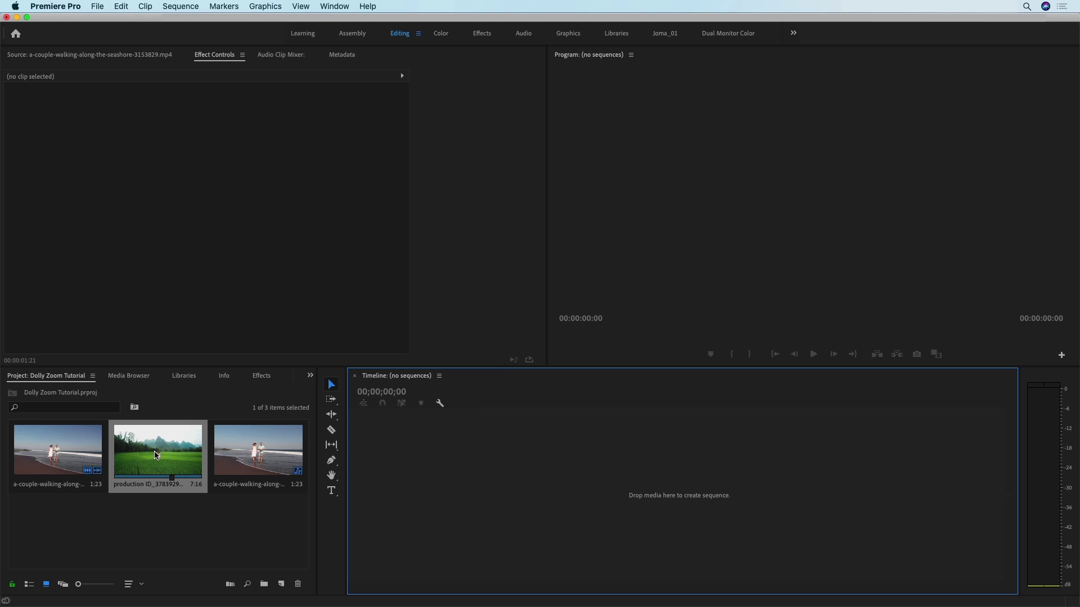
Build a sequence from production ID_3783929 and set DSLR editing mode with a 1280×720 frame size
left_click_drag(157, 455, 366, 472)
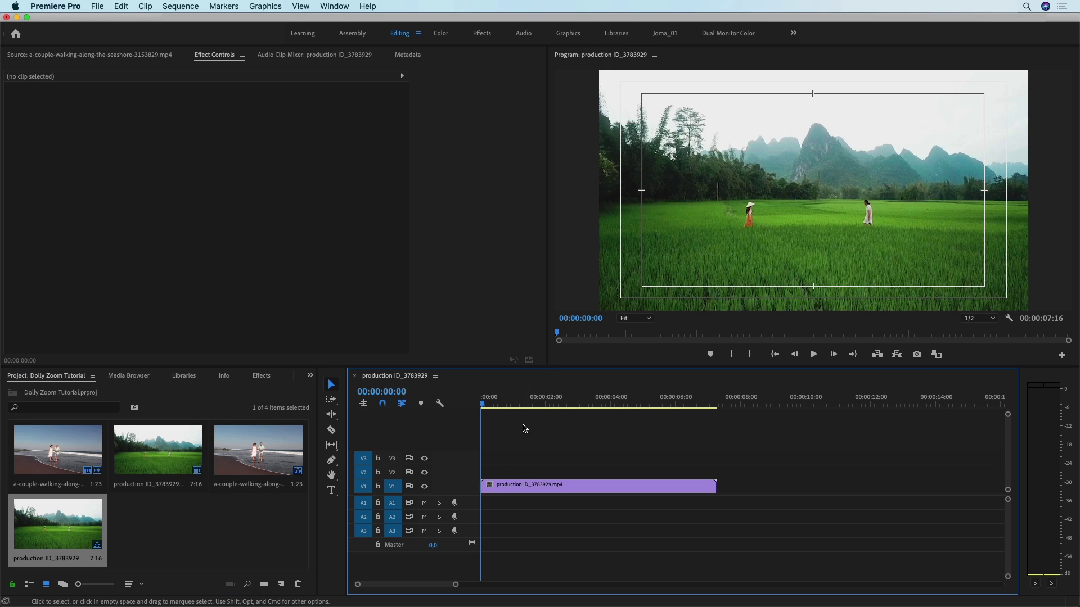
left_click_drag(482, 405, 638, 407)
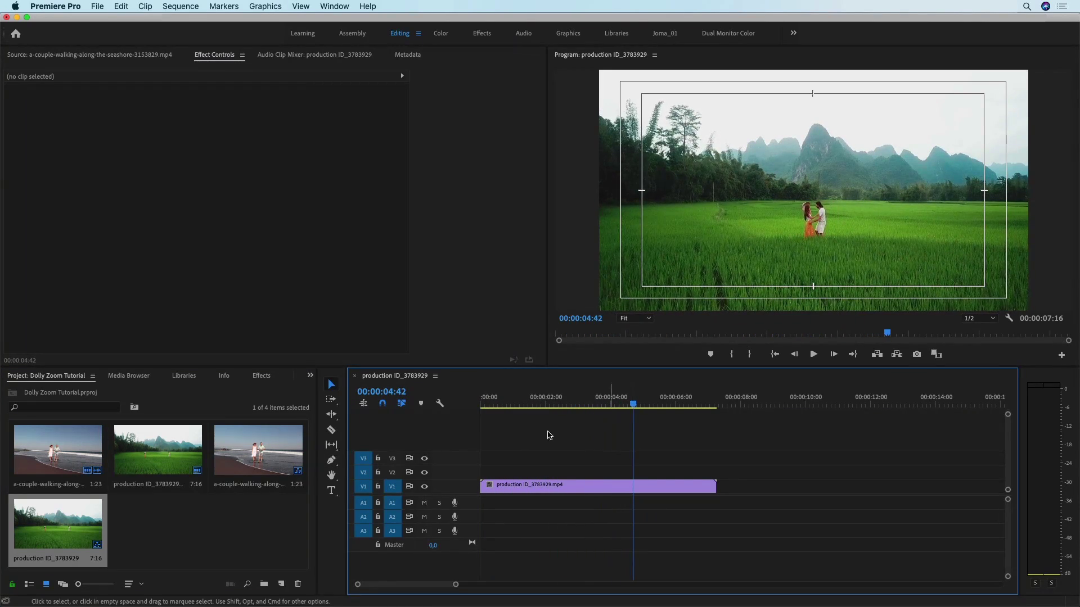
right_click(72, 534)
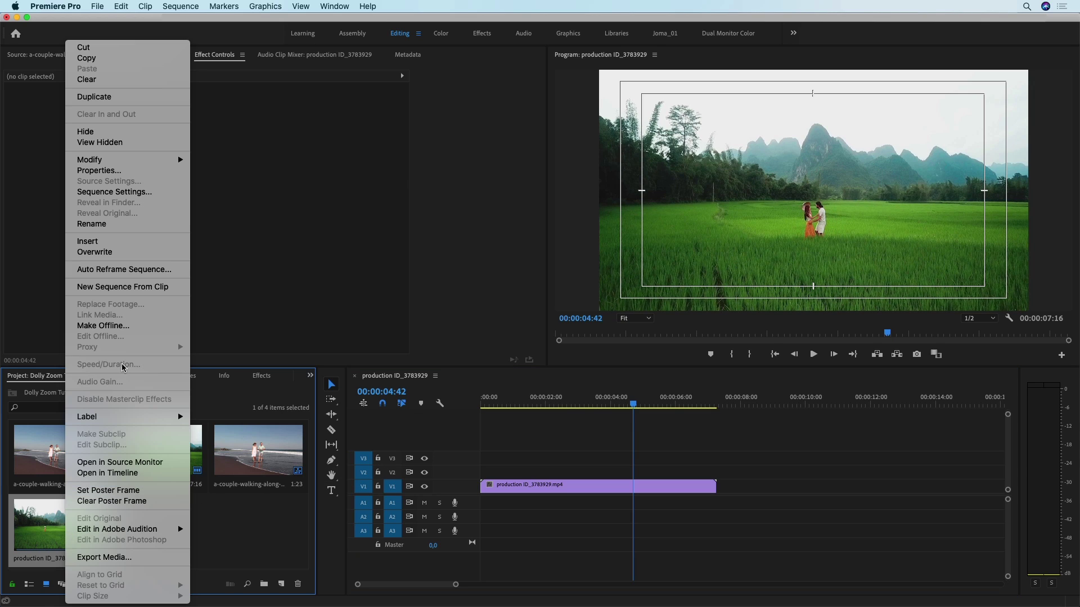
left_click(154, 194)
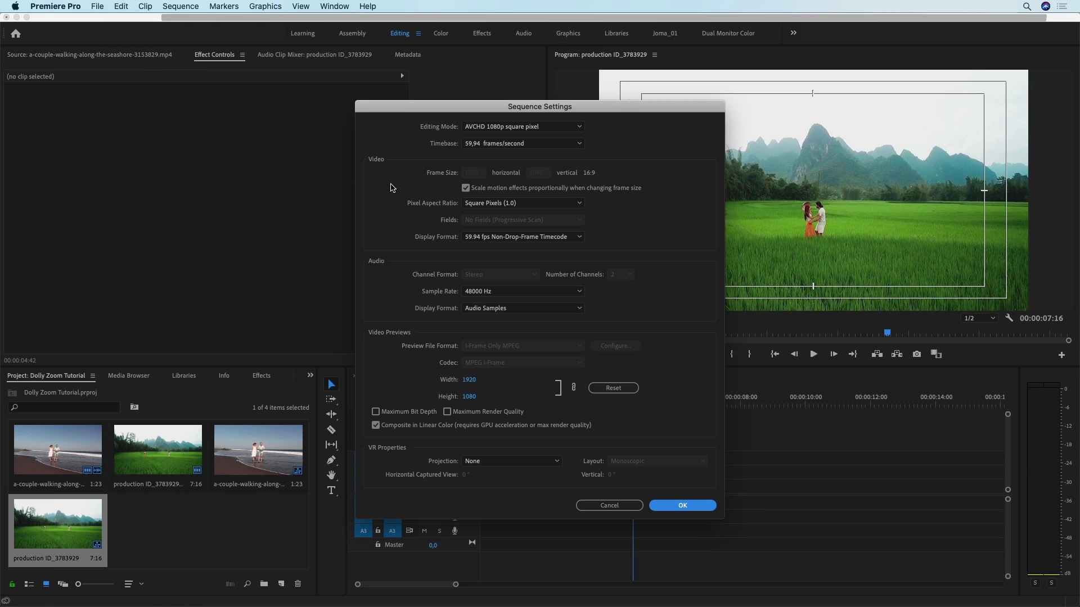
left_click(482, 130)
left_click(489, 276)
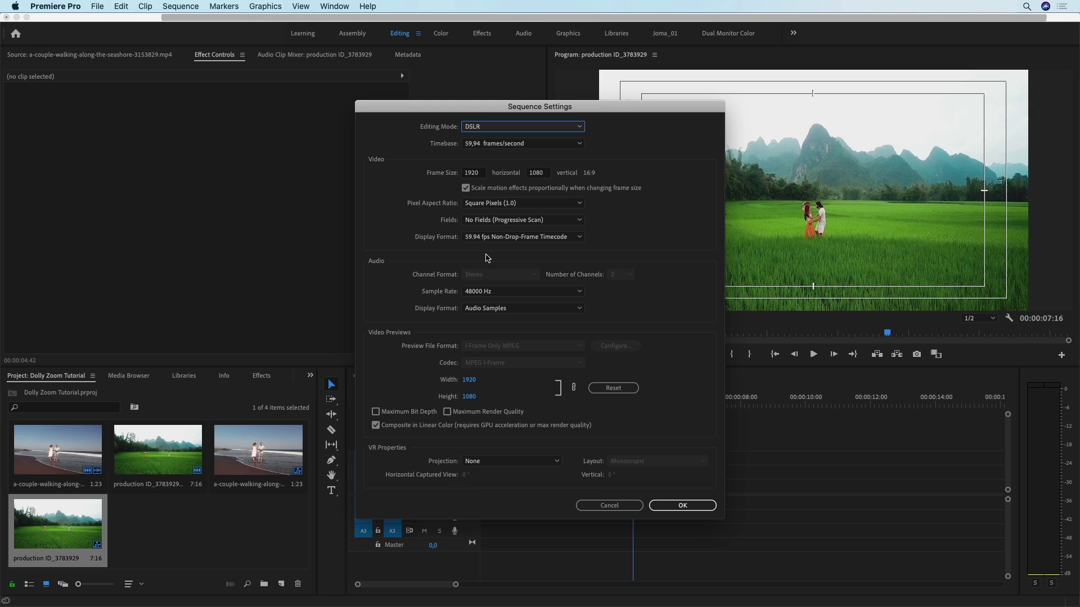
left_click(482, 175)
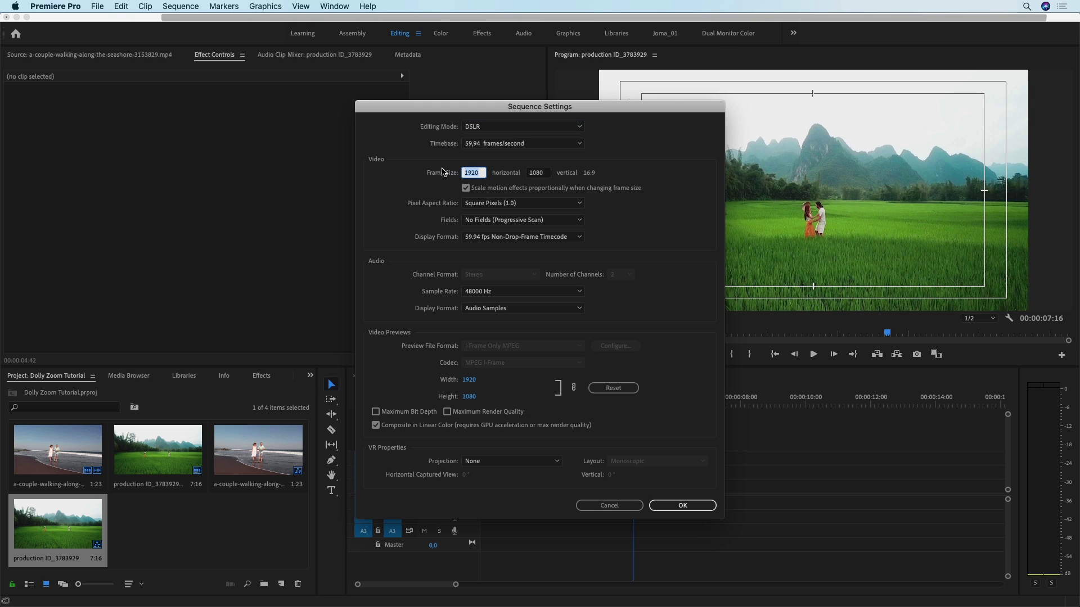
type("128")
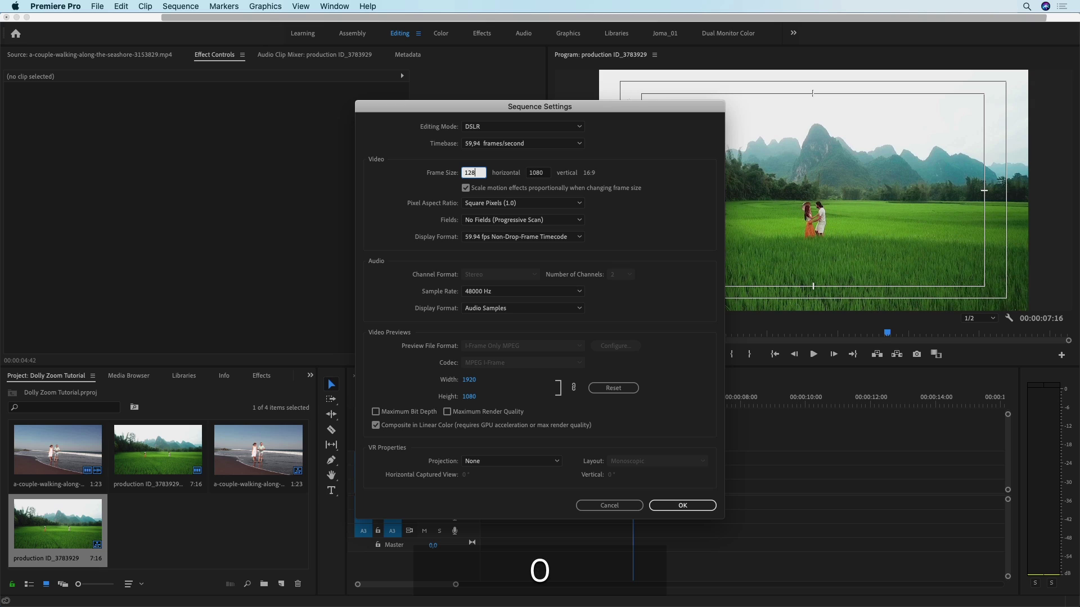
left_click(538, 174)
type("720")
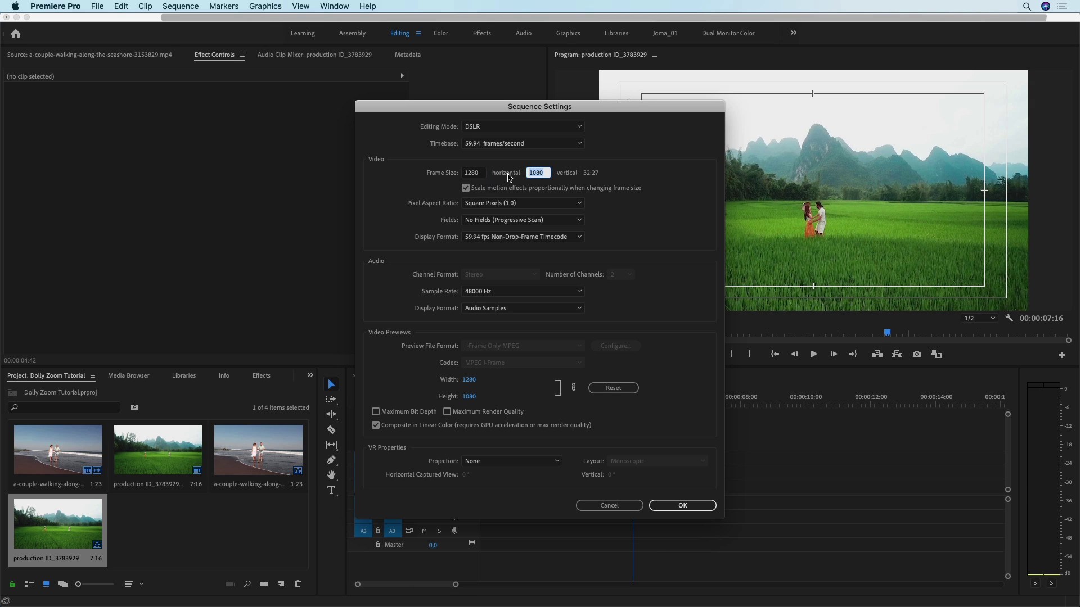
left_click(682, 505)
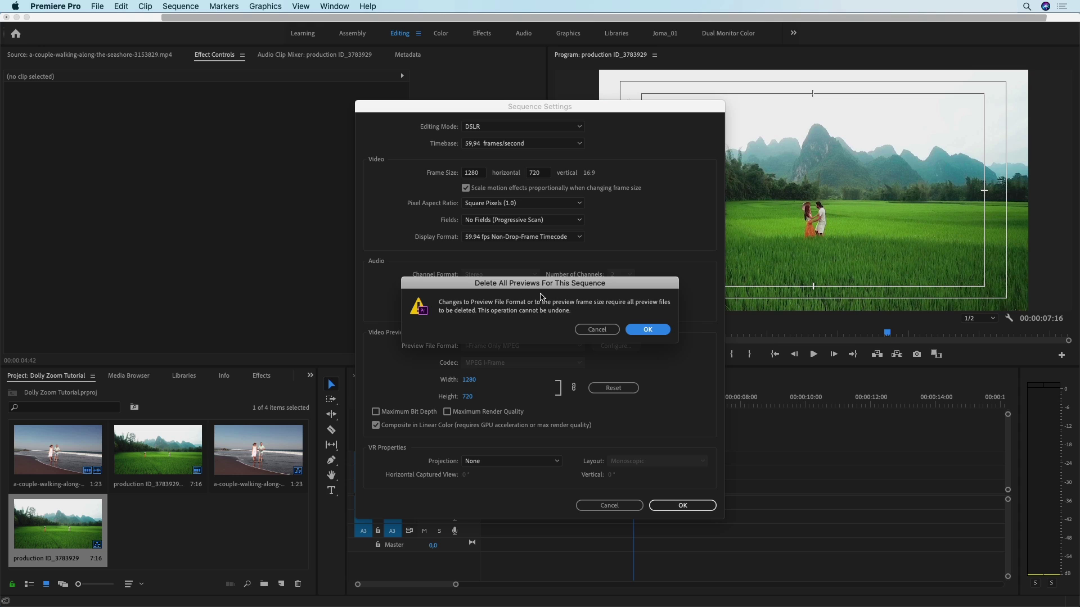
left_click(644, 329)
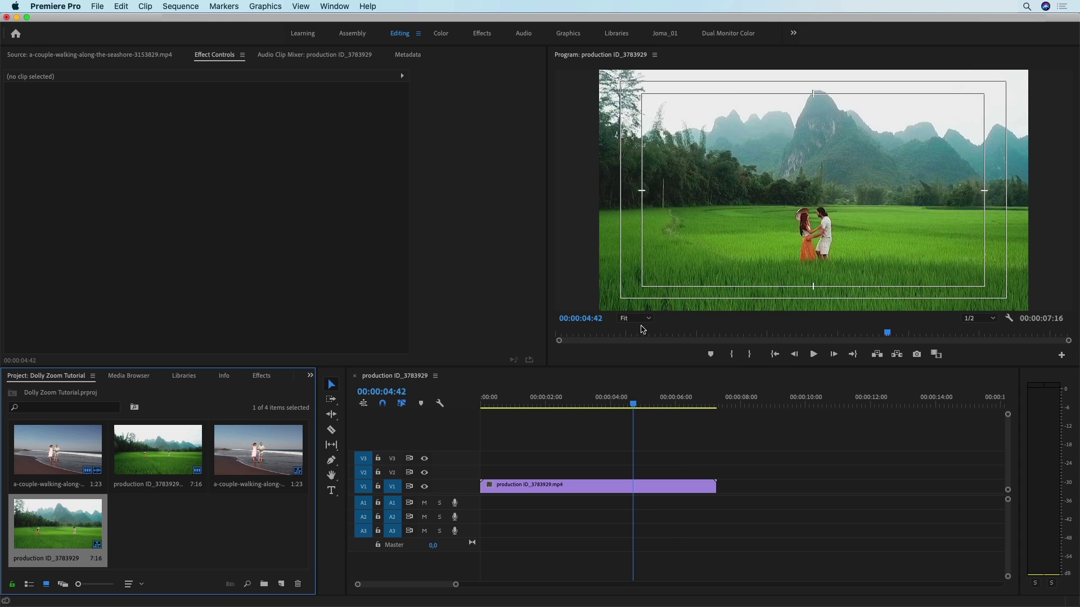
Set the rice-field clip's Motion Scale to 67 in Effect Controls
left_click(514, 488)
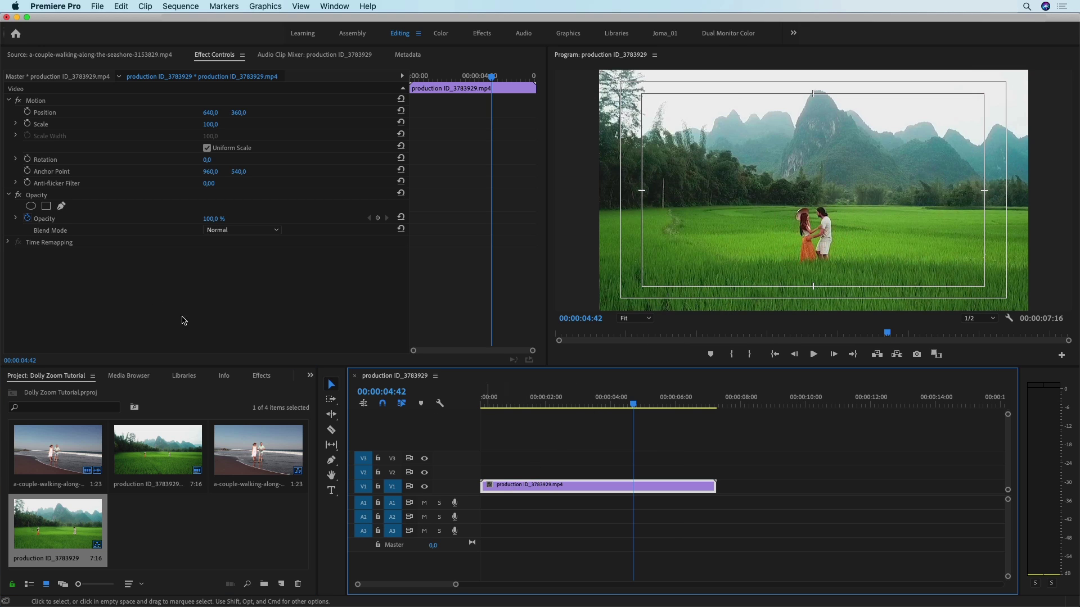
left_click(212, 131)
left_click(219, 122)
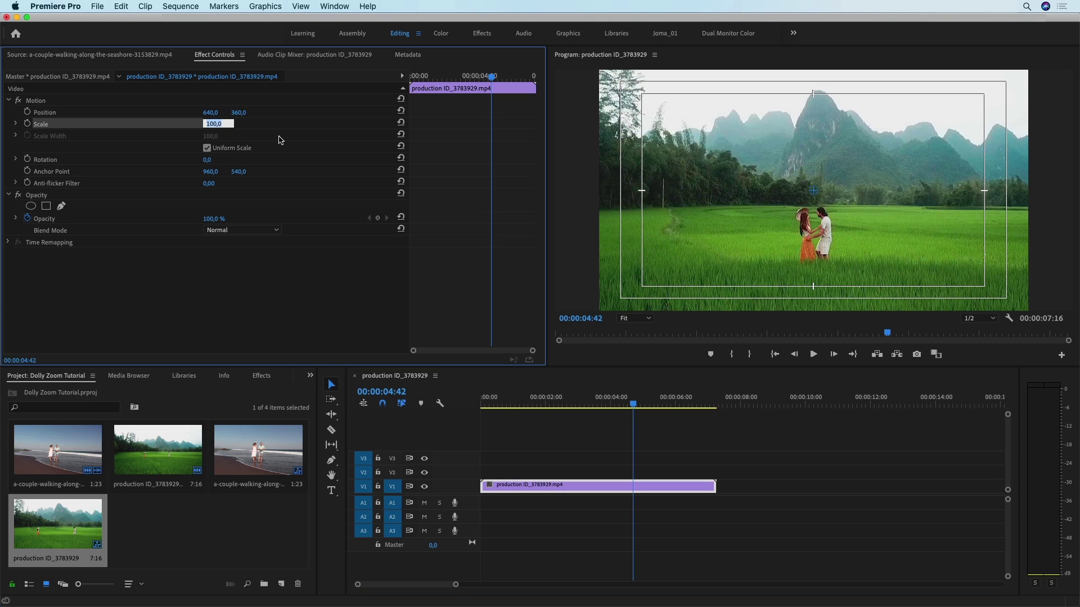
type("67")
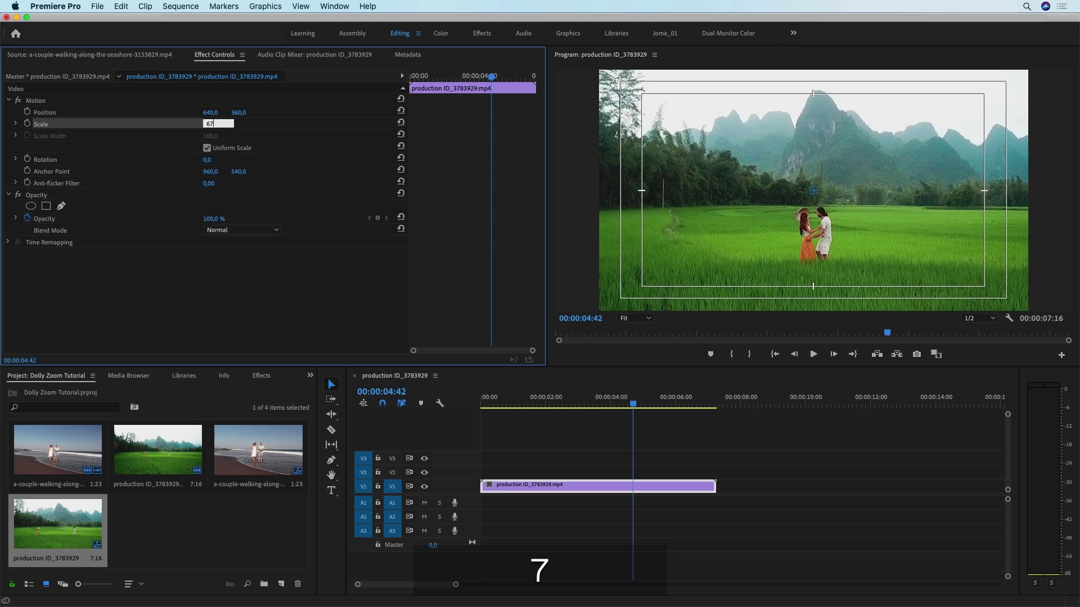
key("Return")
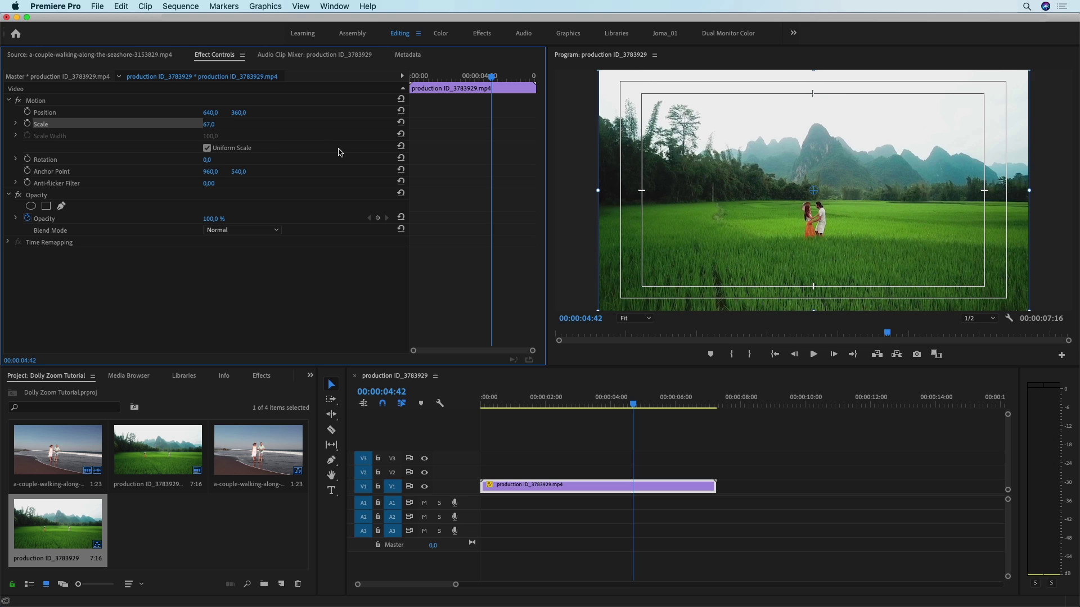
left_click(493, 404)
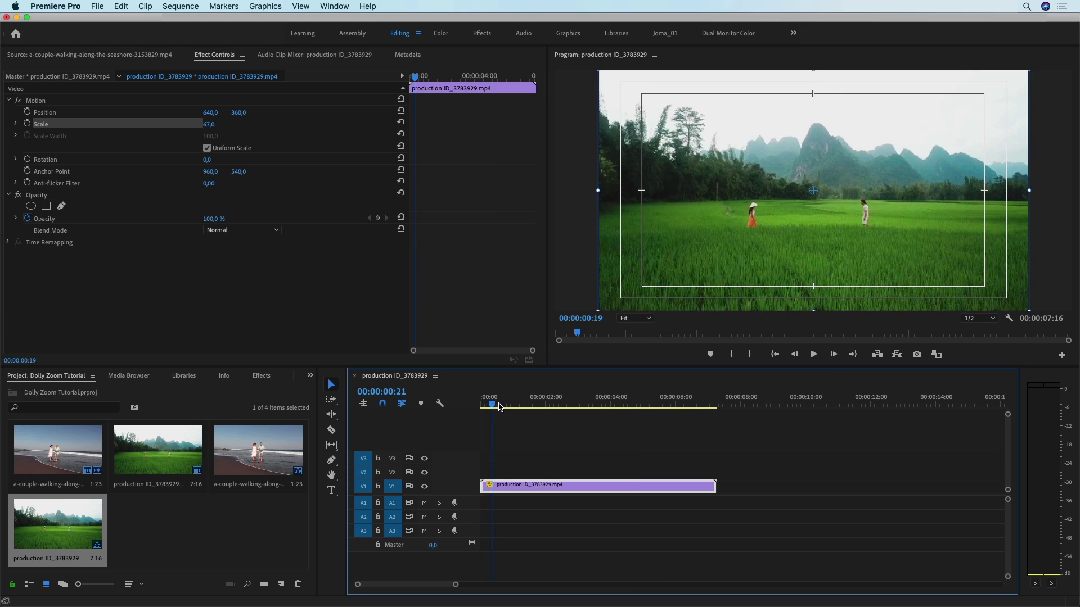
left_click_drag(500, 408, 613, 421)
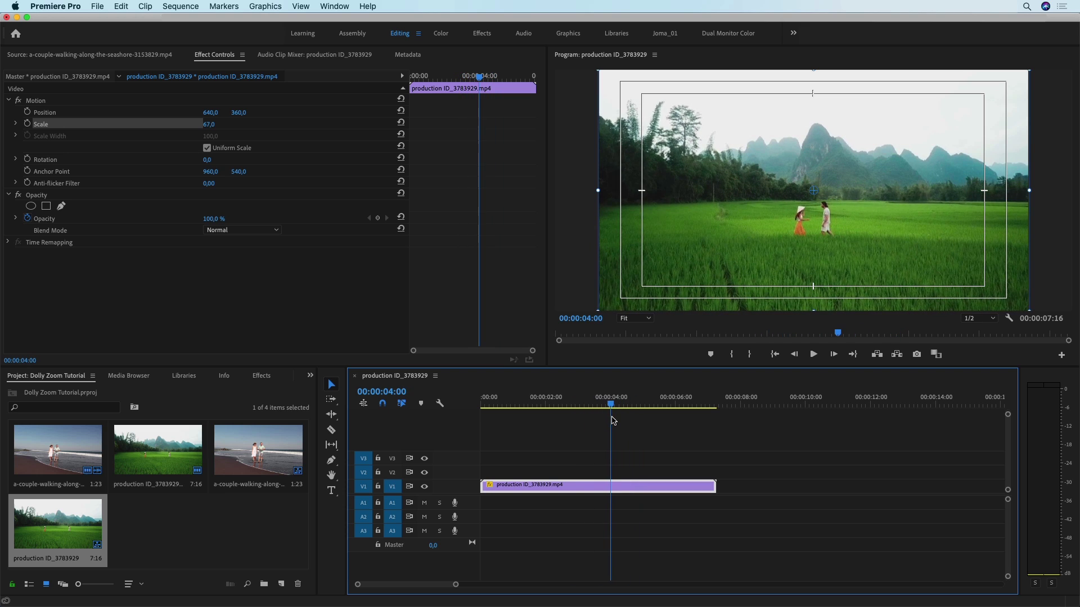
mouse_move(487, 404)
left_mouse_down()
mouse_move(658, 404)
mouse_move(481, 409)
left_mouse_up()
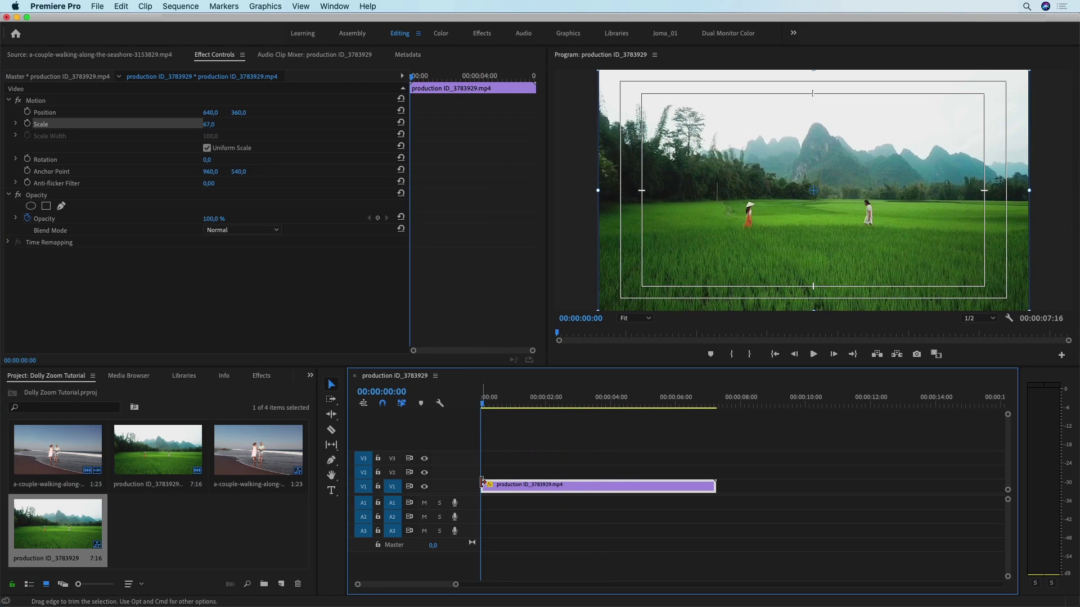
At the clip's last frame, 00:00:07:15, keyframe Position 640,360 and Scale 67
key("Down")
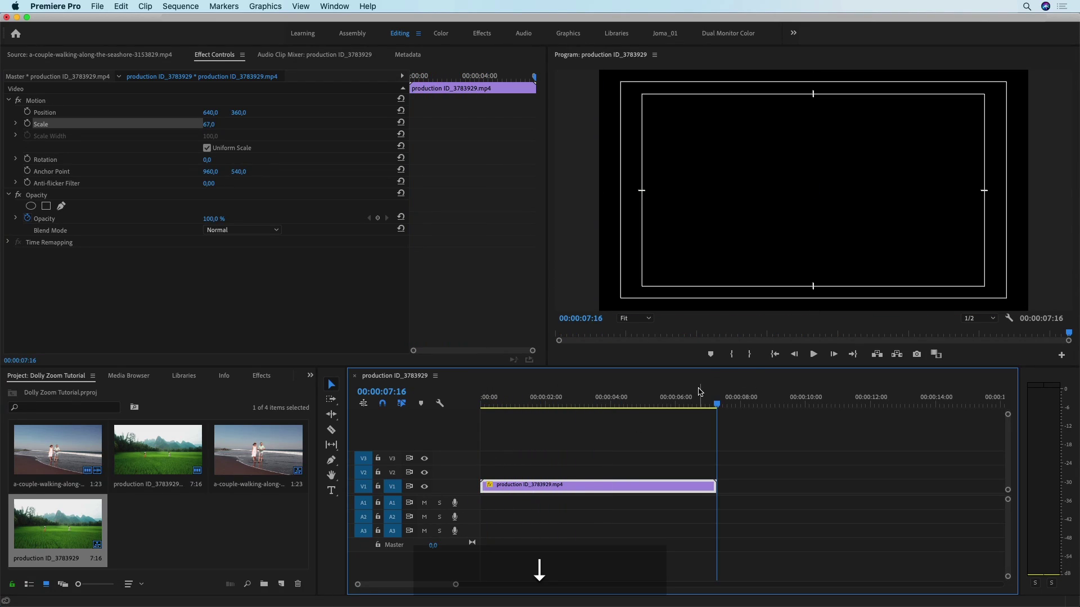
key("Left")
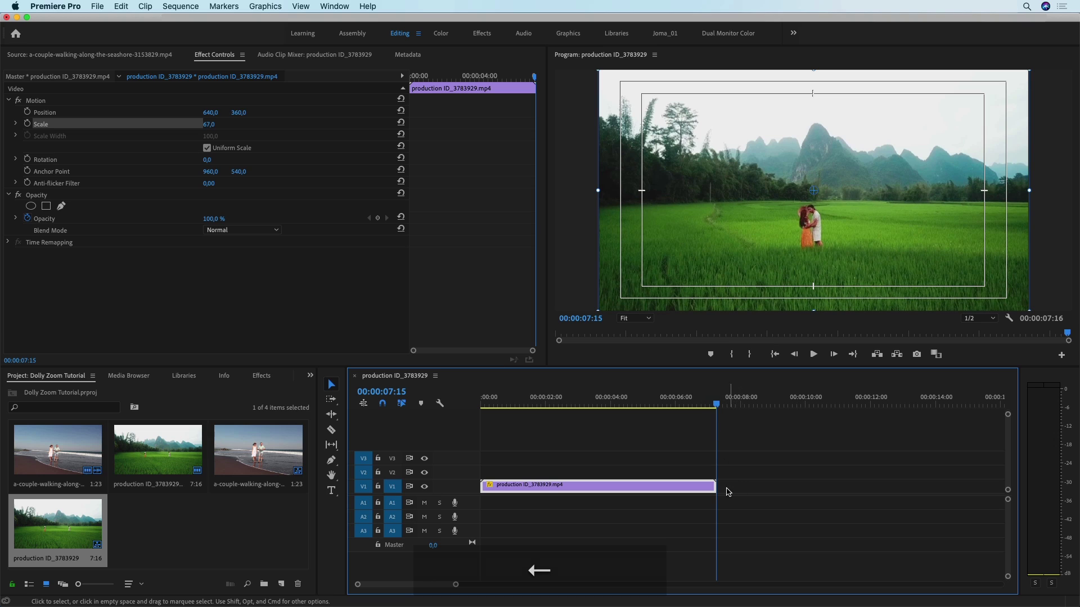
key("=")
key("=")
key("=")
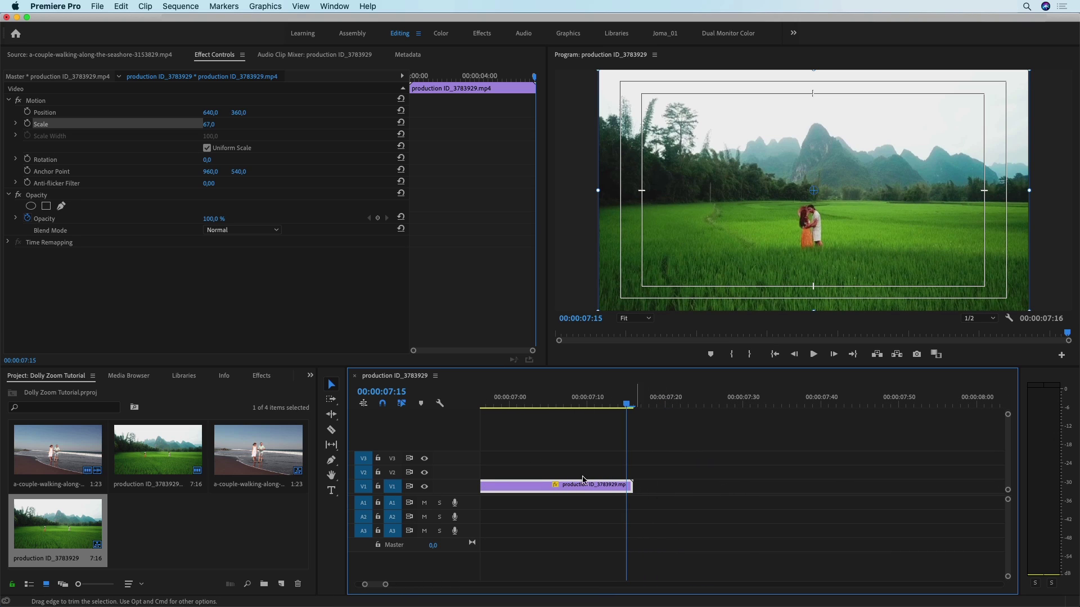
left_click(27, 112)
left_click(28, 124)
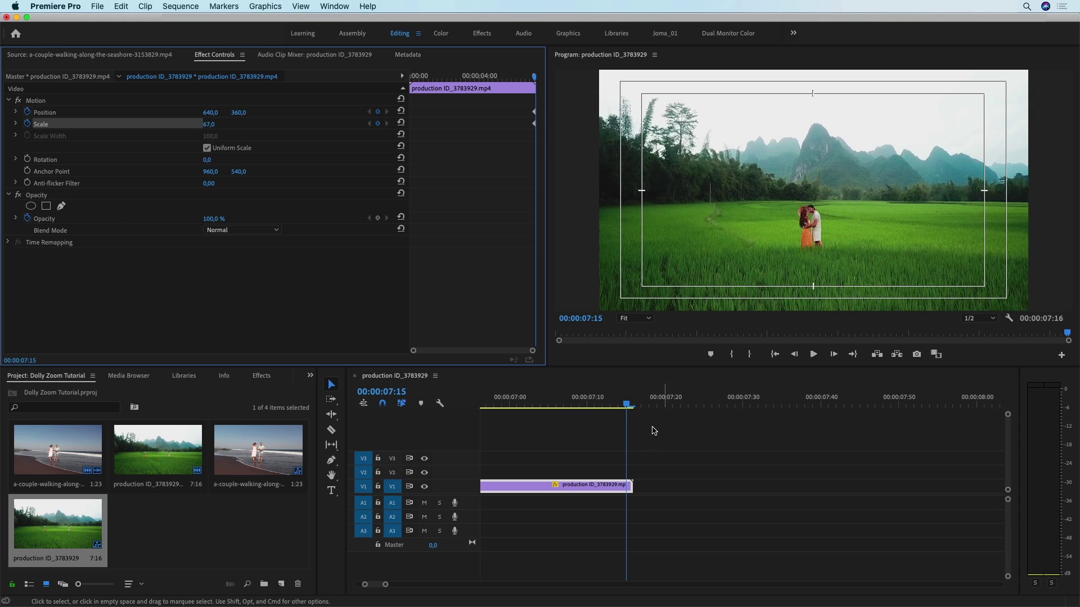
Duplicate the rice-field clip onto V2 and add a frame hold at the playhead
left_click(607, 478)
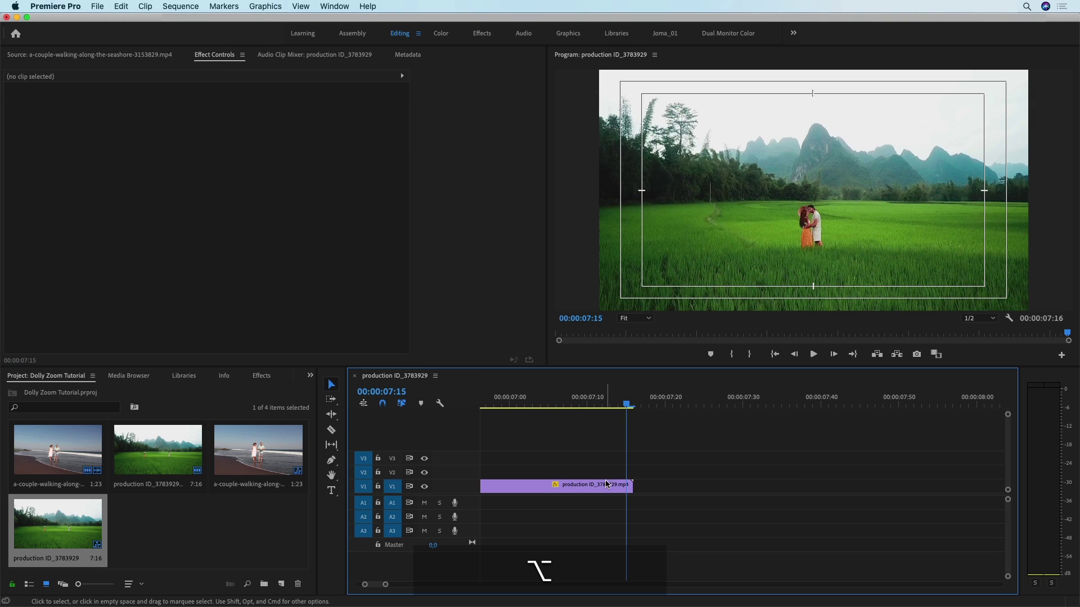
left_click(607, 488, "alt")
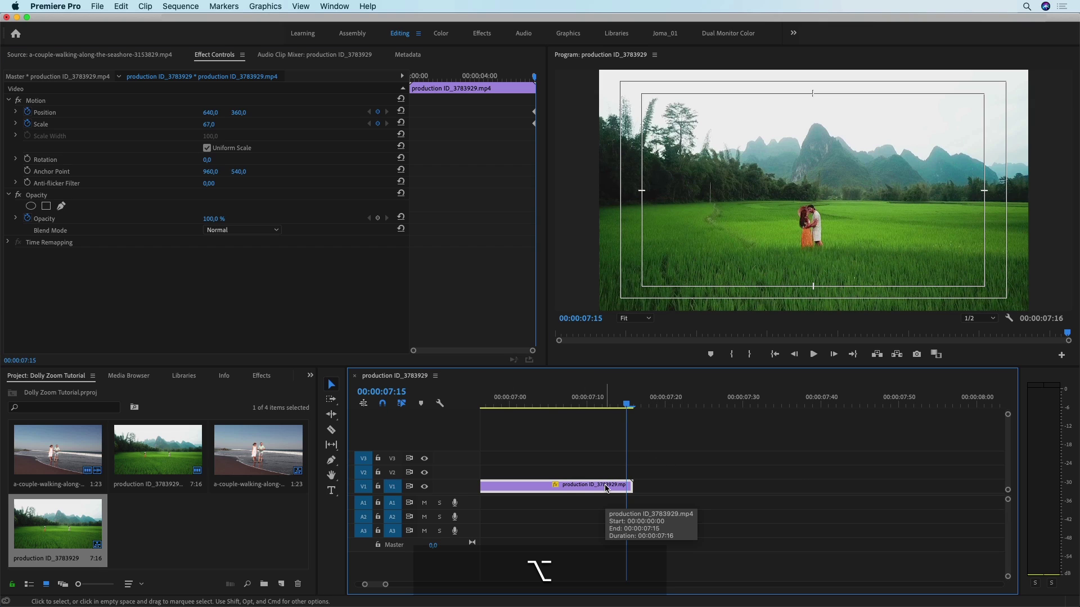
left_click_drag(607, 489, 606, 474)
left_click(598, 476)
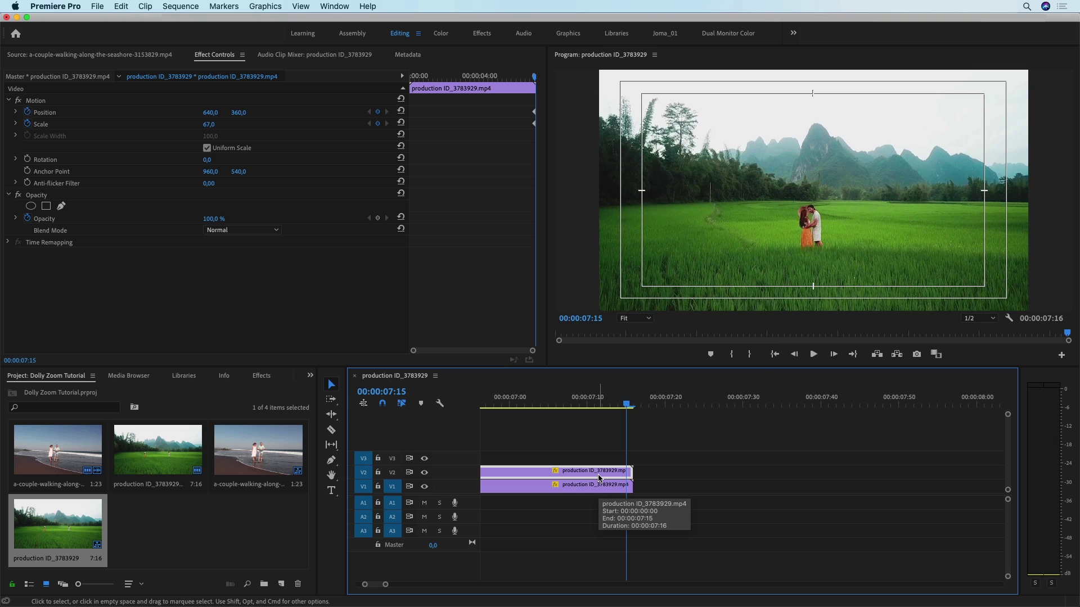
right_click(600, 478)
left_click(643, 438)
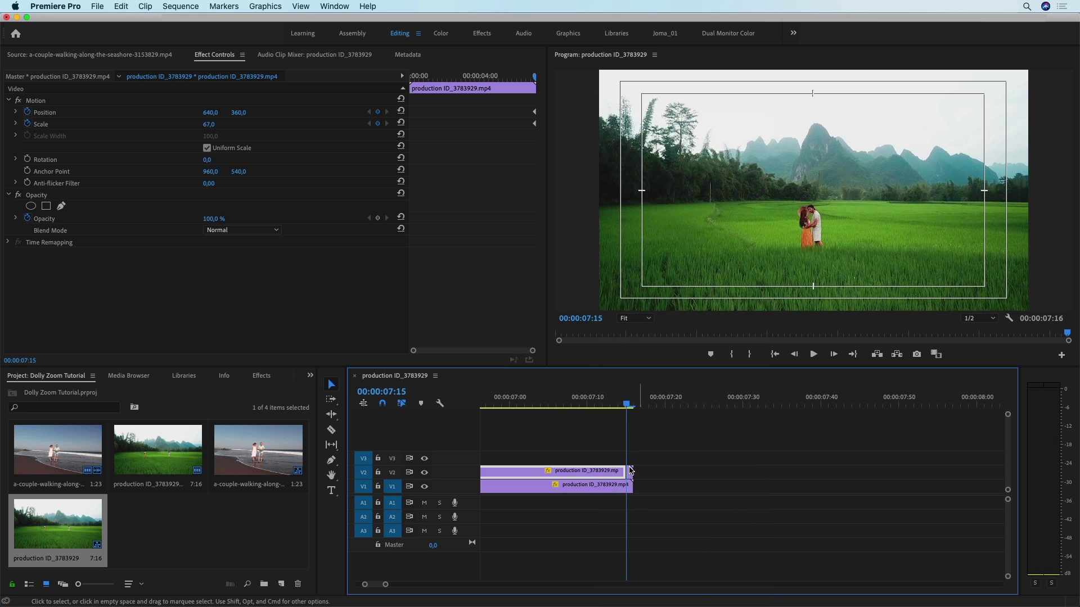
Delete the unheld part of the V2 copy, leaving only the frozen end piece
key("=")
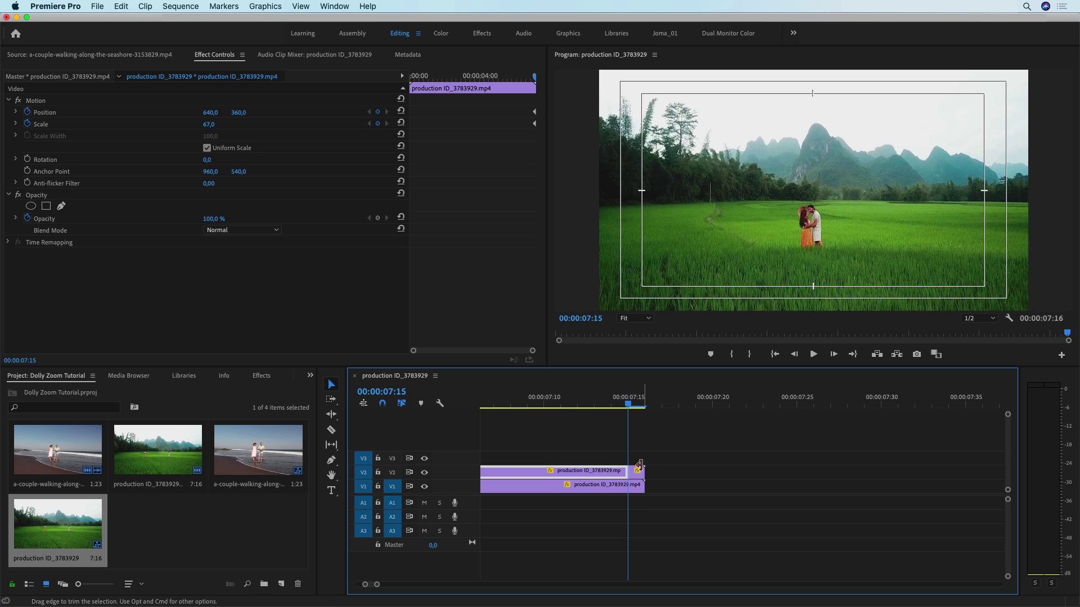
left_click(638, 471)
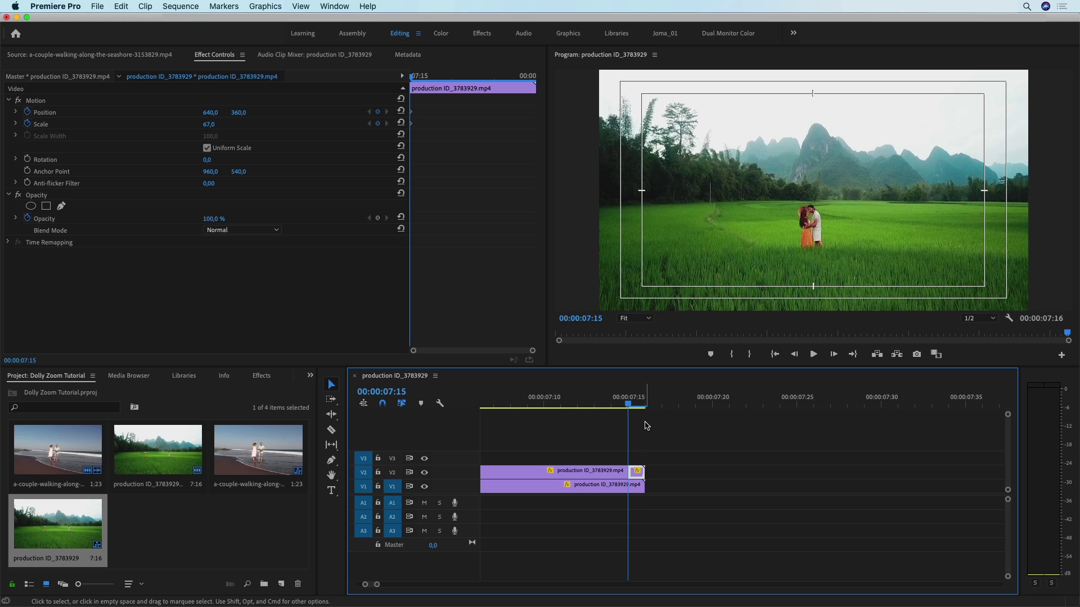
left_click_drag(563, 408, 594, 420)
key("Left")
key("Left")
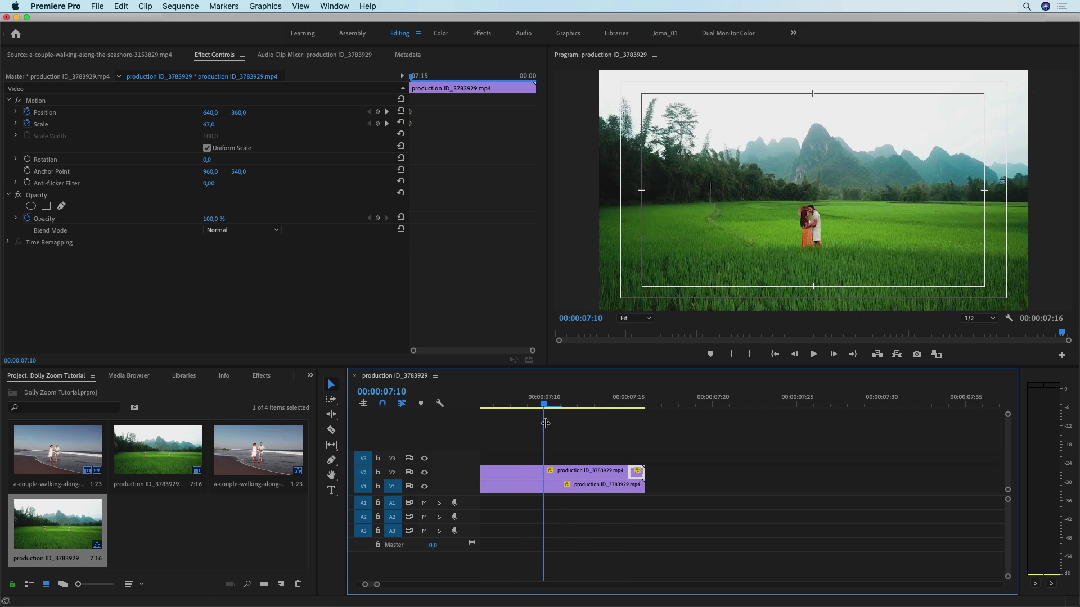
left_click(574, 471)
key("BackSpace")
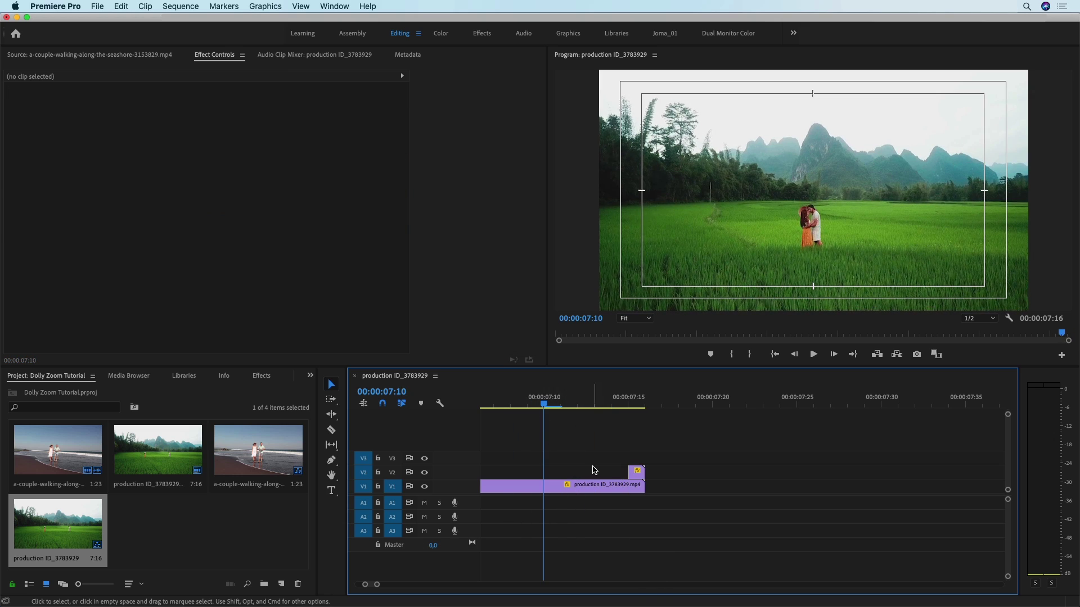
Drag the frozen V2 piece's left edge back to 00:00:00:00, spanning the full V1 clip
scroll(595, 470, "down", 4)
left_click_drag(595, 468, 501, 467)
scroll(502, 468, "down", 4)
scroll(502, 468, "left", 5)
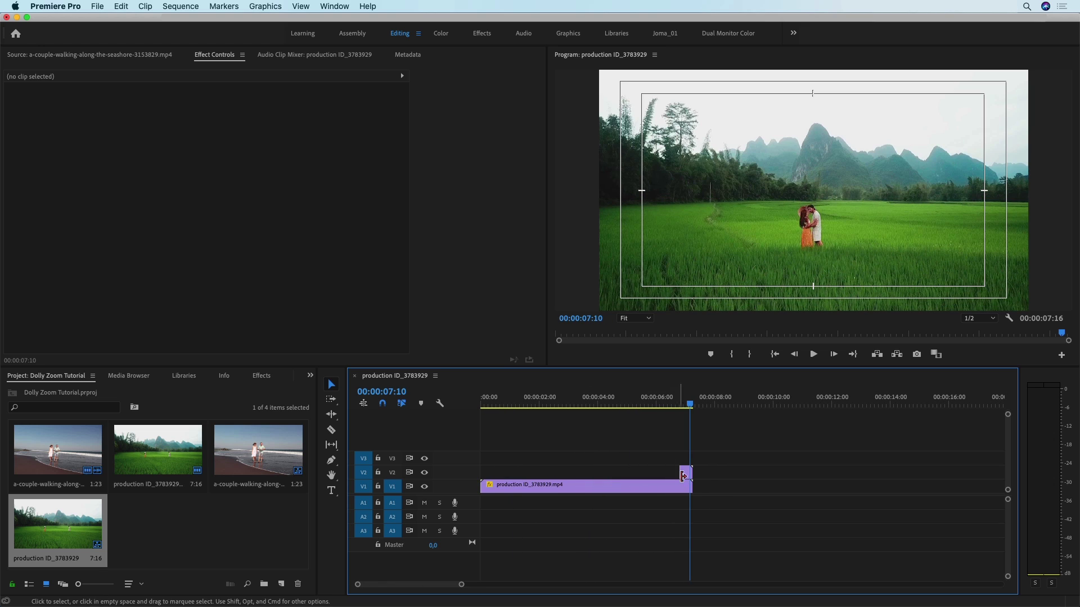
left_click_drag(681, 470, 480, 464)
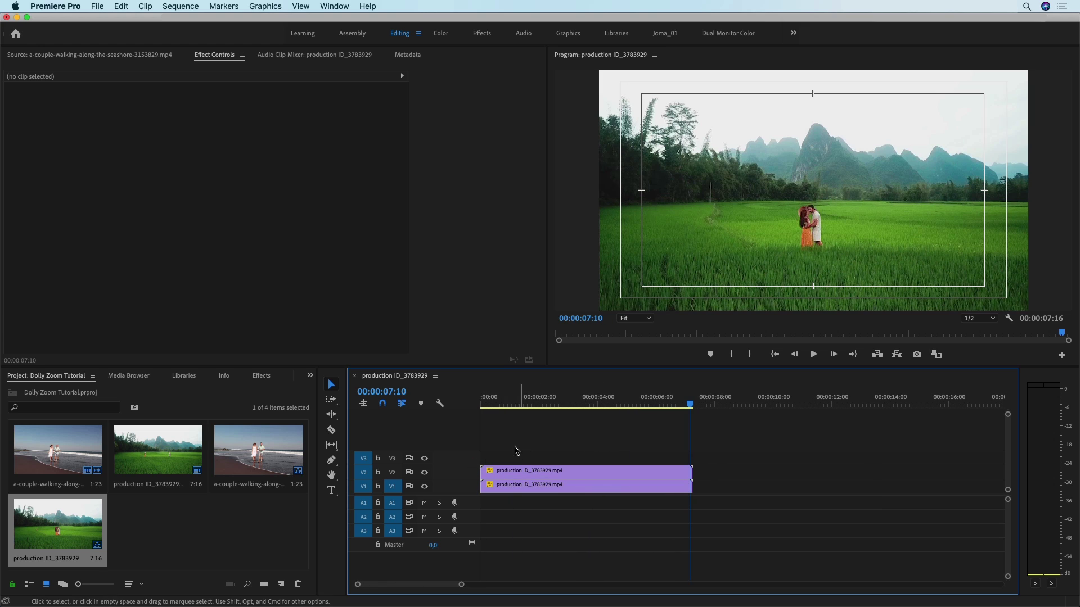
mouse_move(483, 408)
left_mouse_down()
mouse_move(527, 411)
mouse_move(481, 410)
left_mouse_up()
left_click(506, 473)
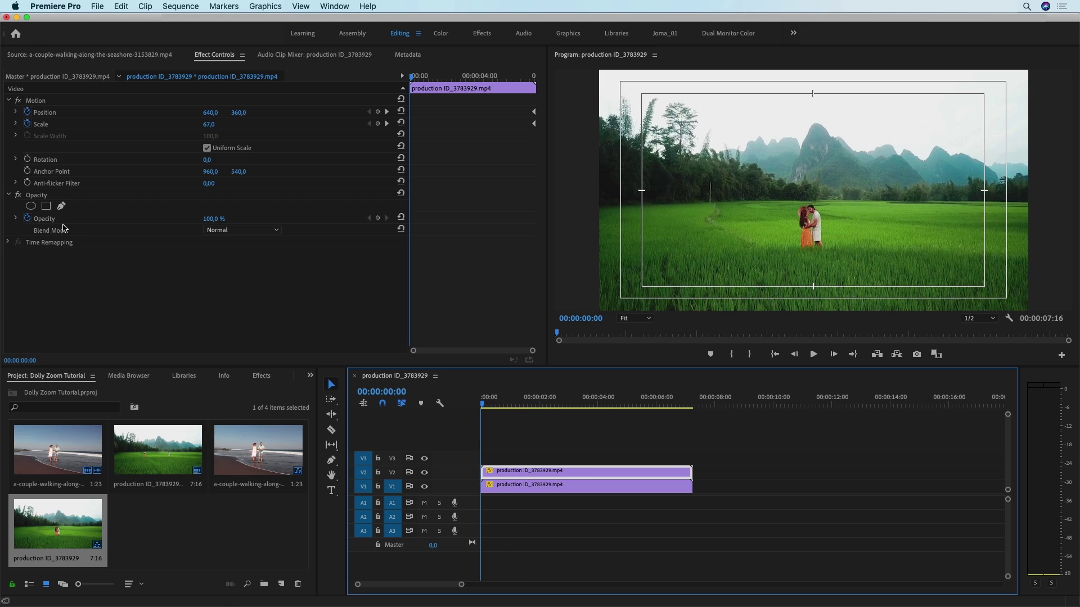
Add a rectangle opacity mask to the frozen V2 clip and position it over the couple
left_click(46, 206)
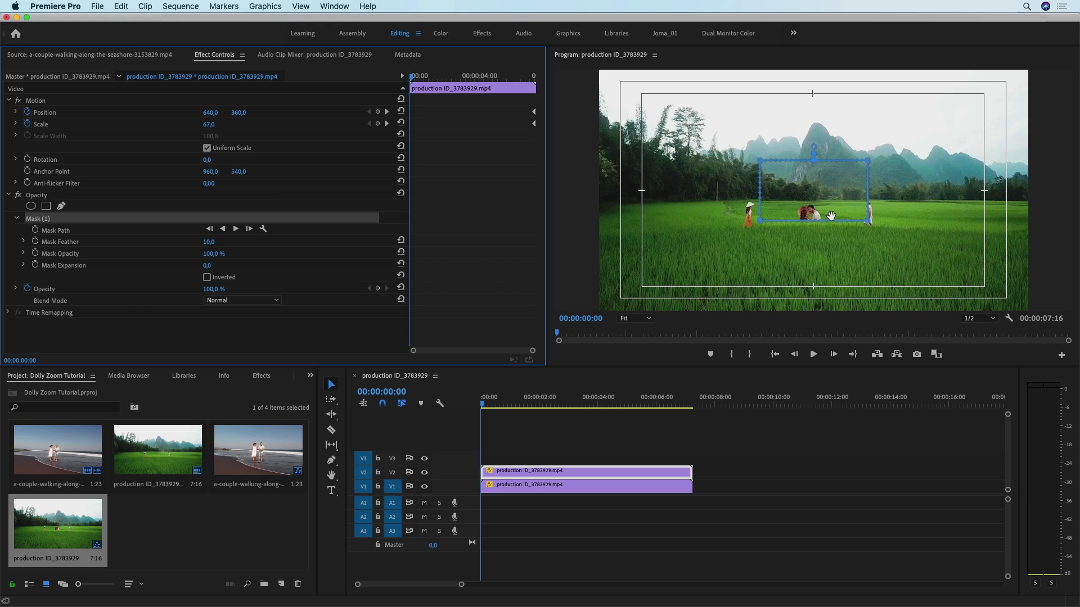
left_click(830, 204)
left_click_drag(830, 203, 832, 258)
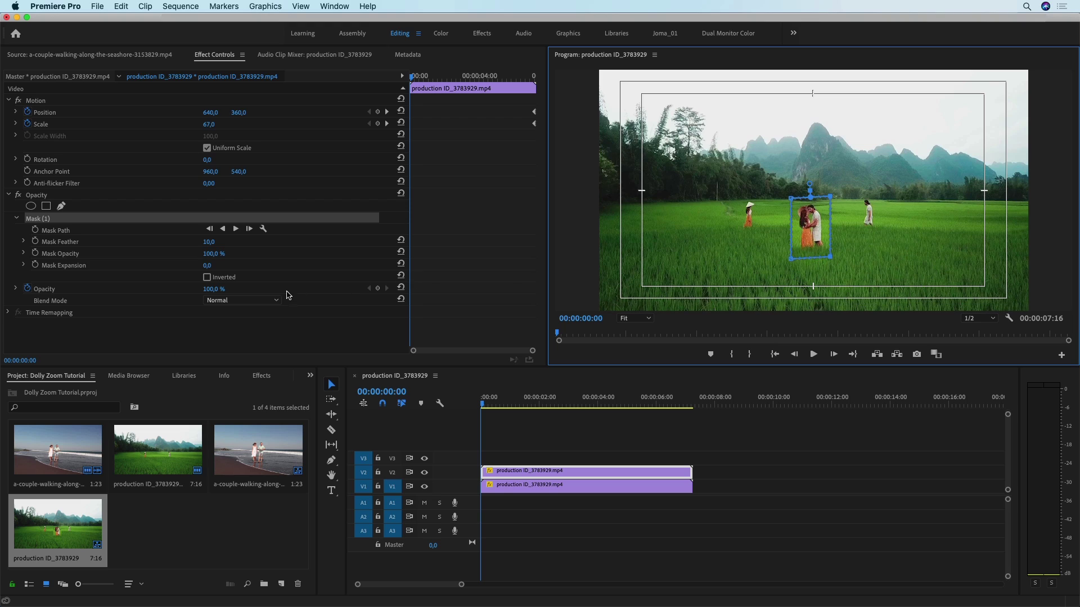
Set the V2 clip's opacity to 50%
left_click(219, 288)
type("50")
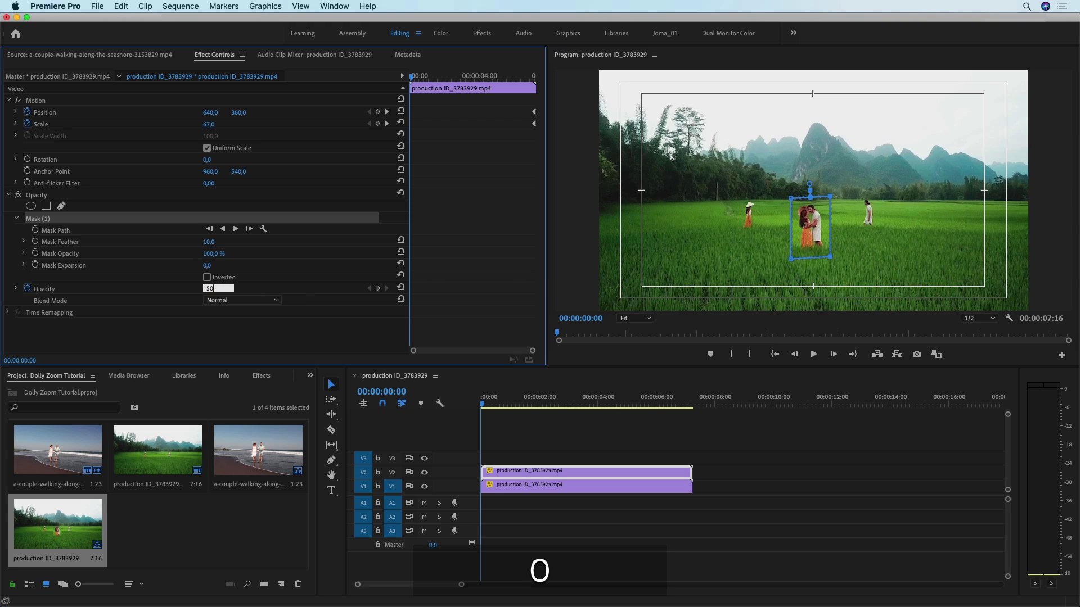
left_click(284, 275)
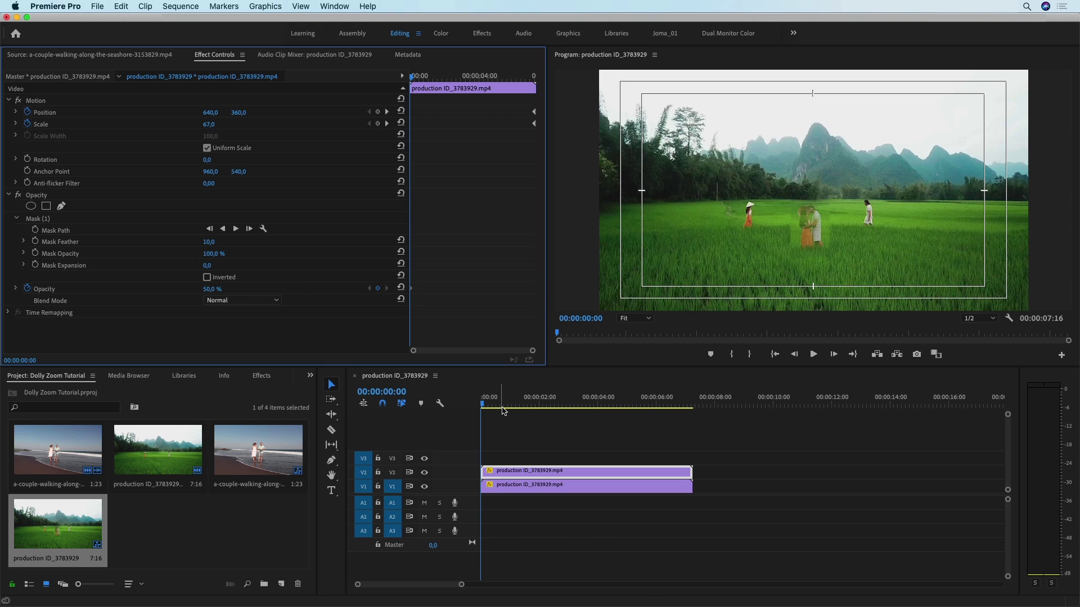
Keyframe the V1 clip to Scale 93 and Position 413,360 to match the faded guide
left_click(544, 488)
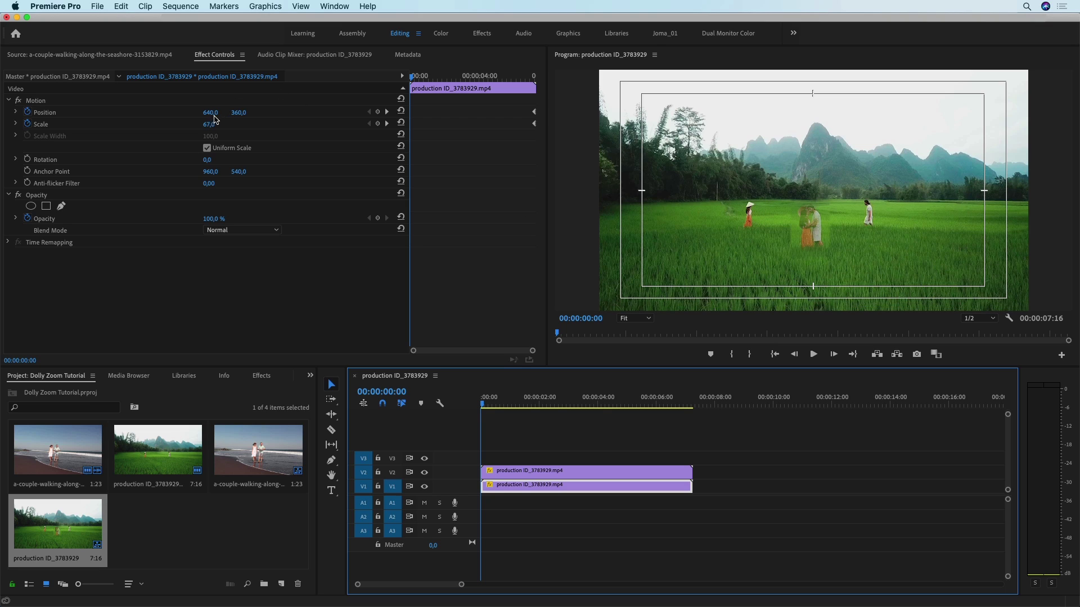
left_click_drag(208, 125, 85, 113)
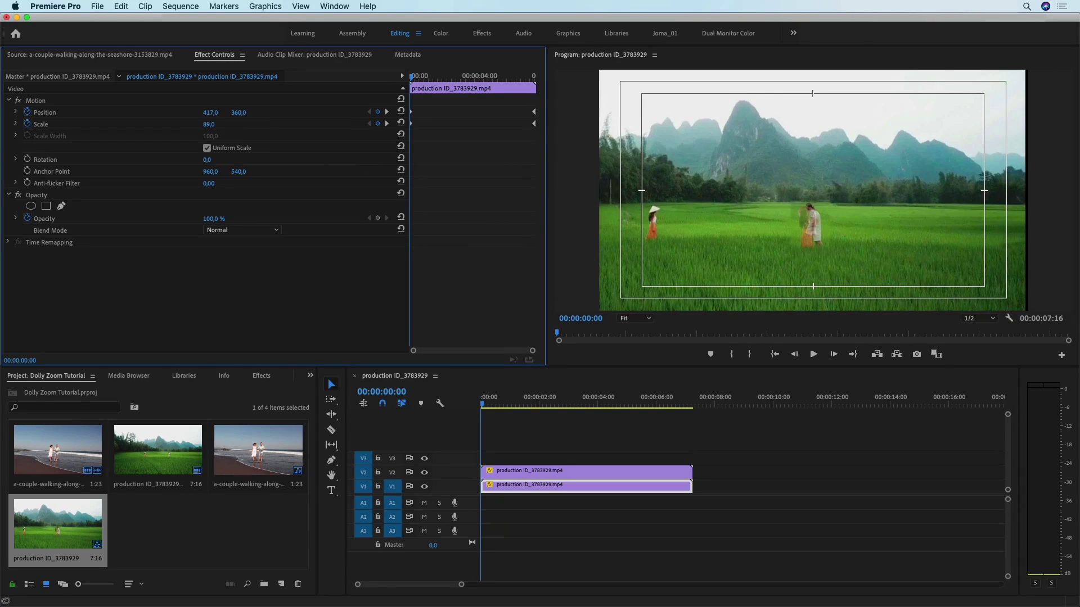
left_click_drag(213, 124, 212, 113)
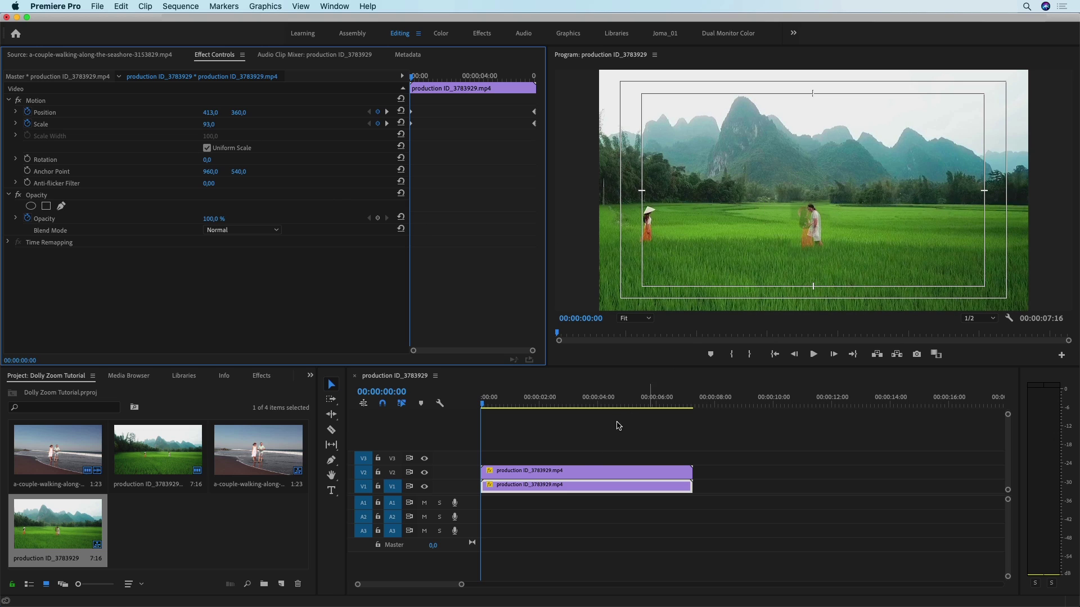
left_click(574, 470)
Disable the V2 guide clip, play the sequence, and return the playhead to the start
right_click(574, 470)
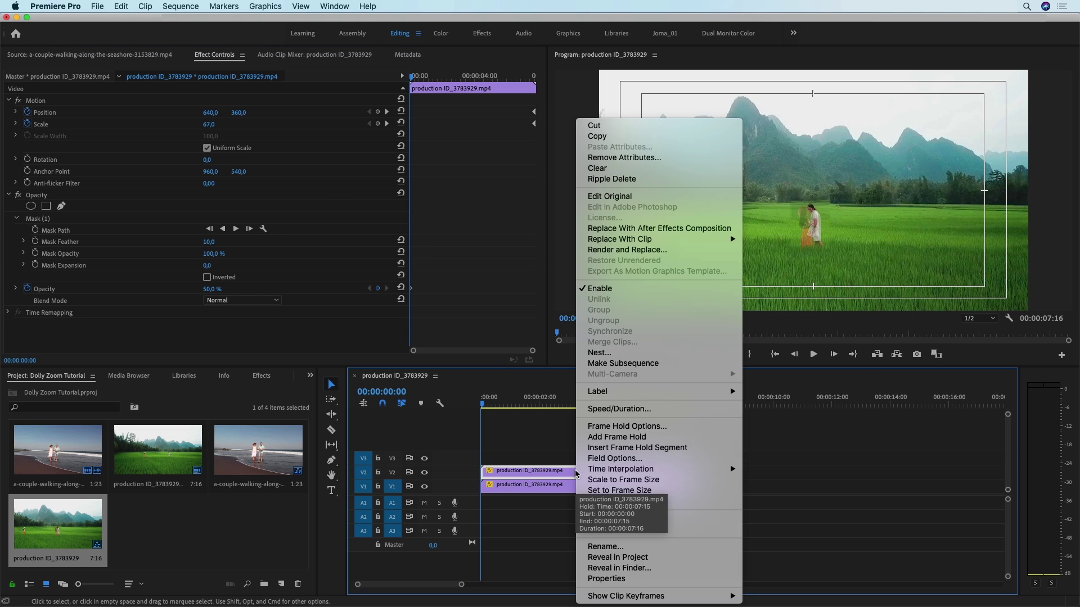
left_click(599, 288)
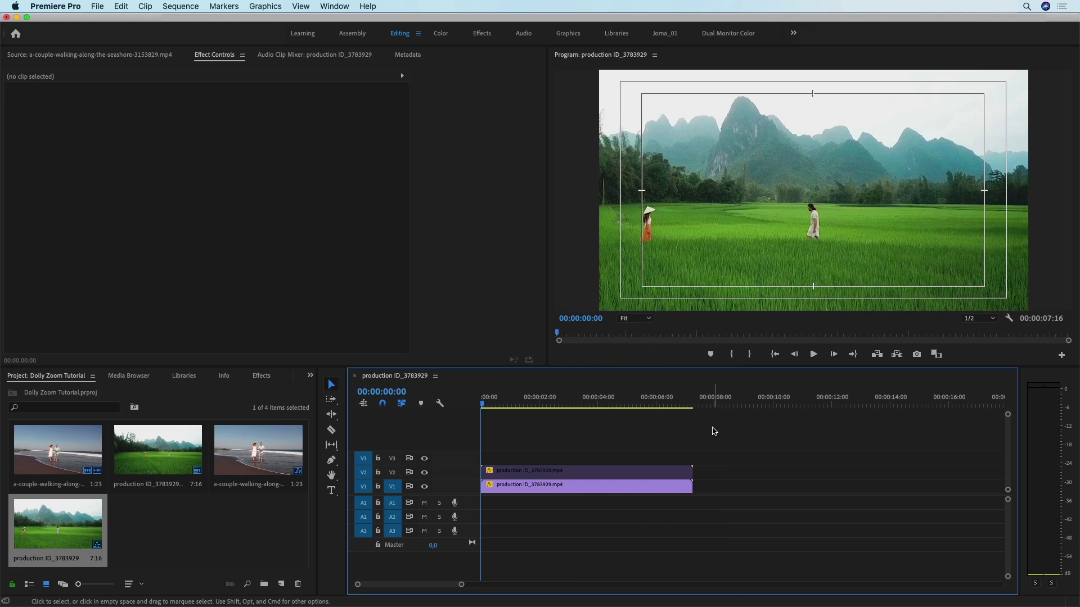
key("space")
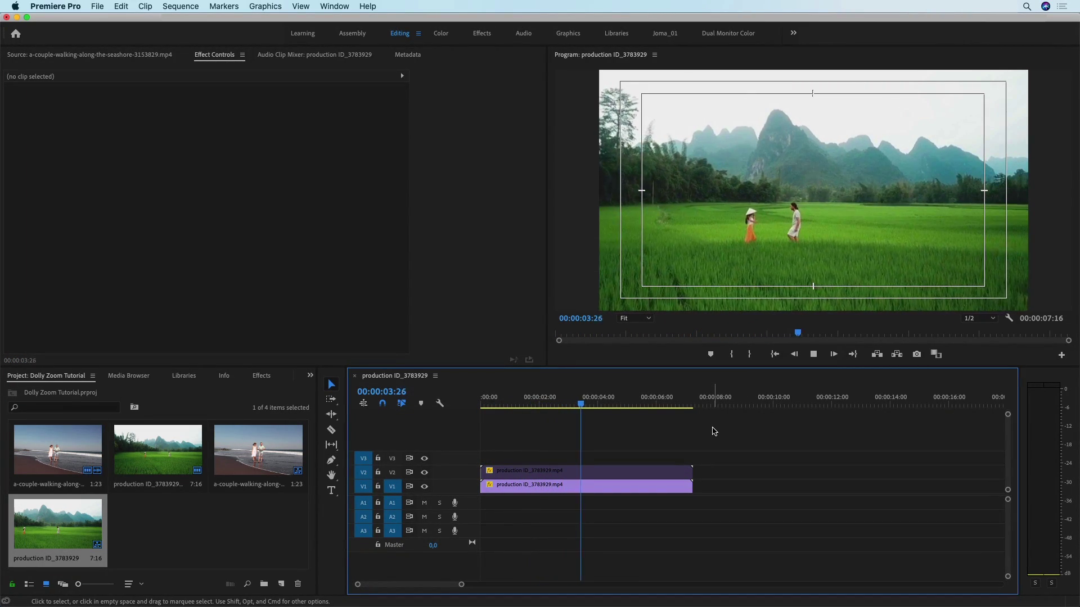
key("space")
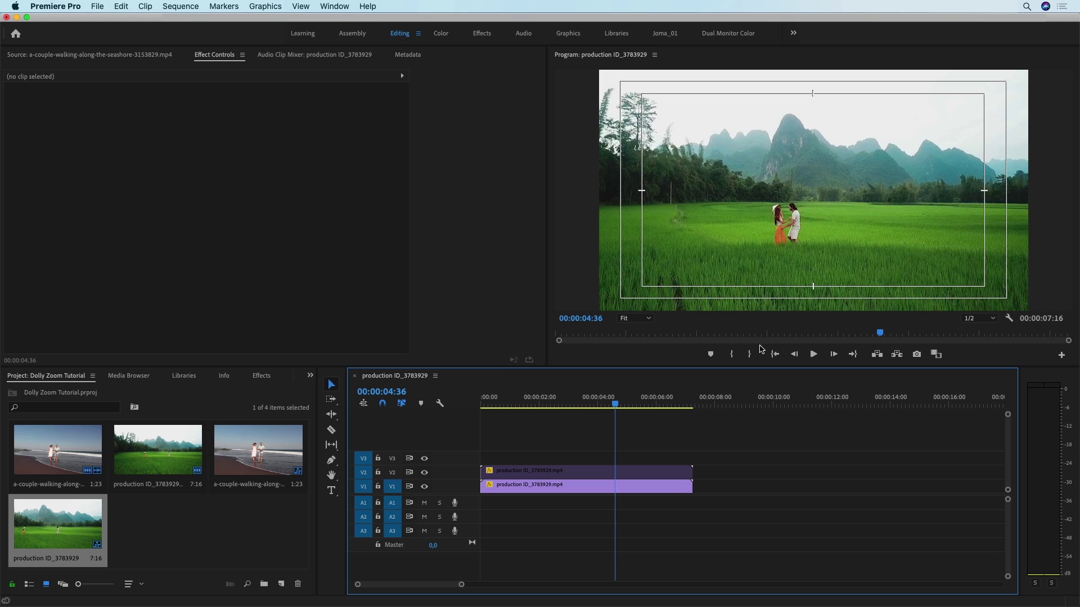
left_click(775, 355)
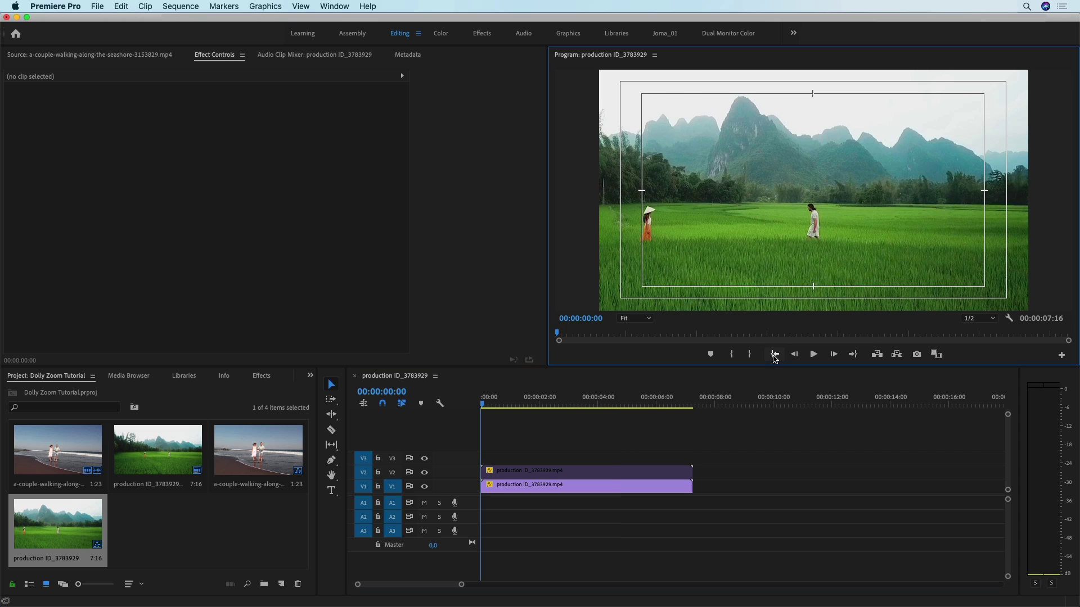
Re-enable the V2 guide and set the V1 clip's Position X to 640
left_click(558, 474)
right_click(557, 474)
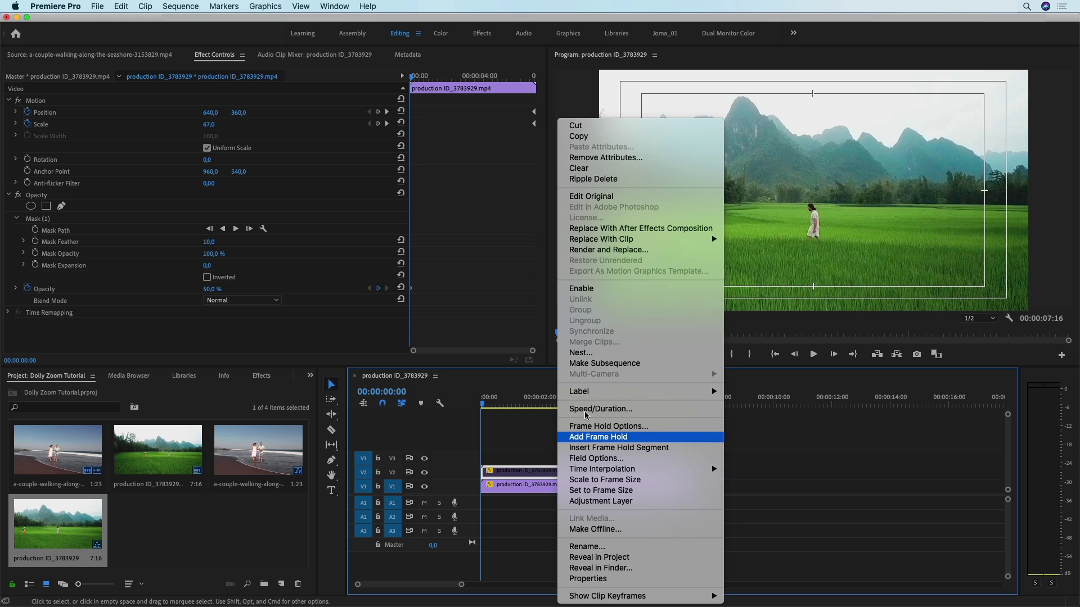
left_click(644, 290)
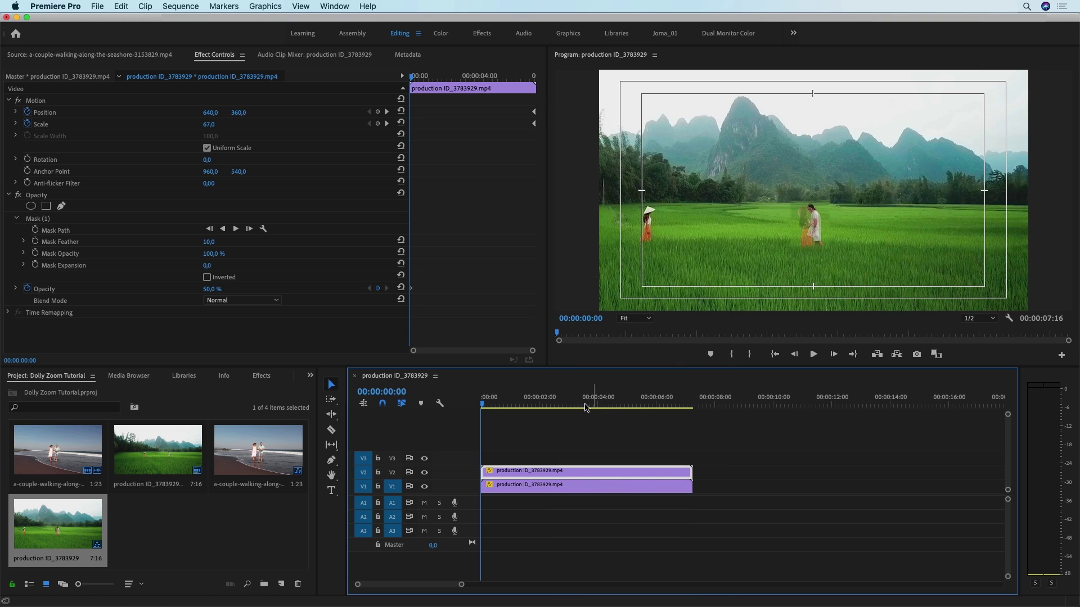
left_click(520, 490)
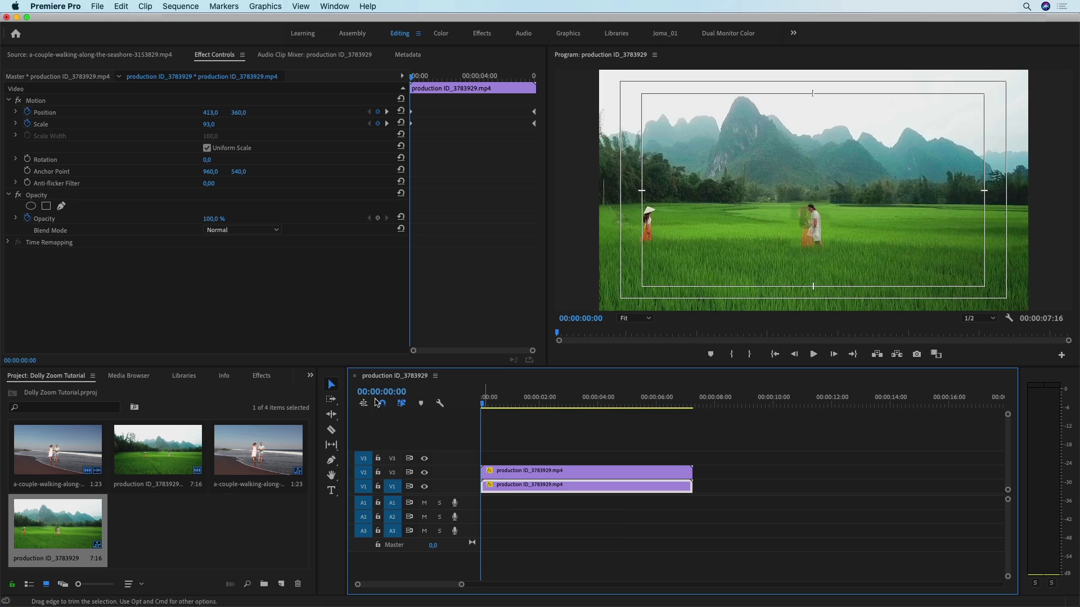
left_click(213, 112)
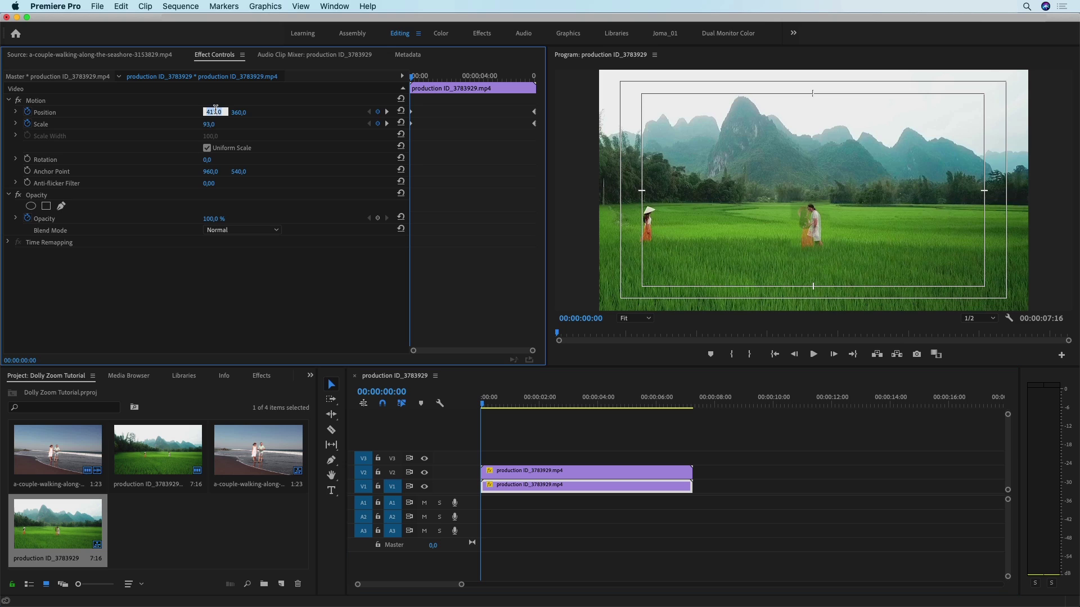
type("640")
key("Return")
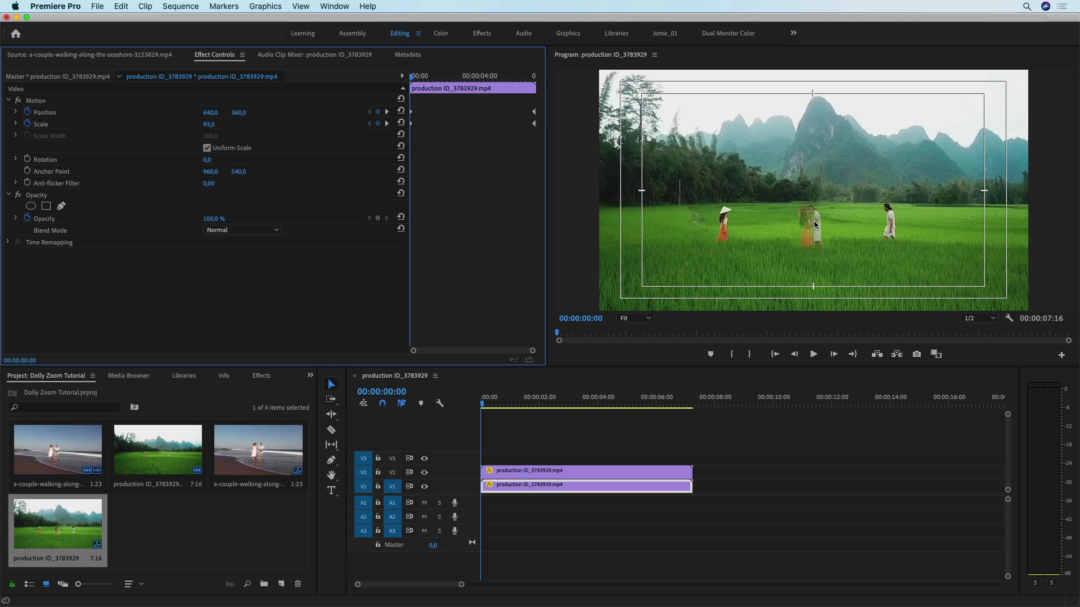
Shift the V2 guide's position, then delete the guide clip and play the sequence
left_click(503, 471)
left_click_drag(209, 116, 74, 116)
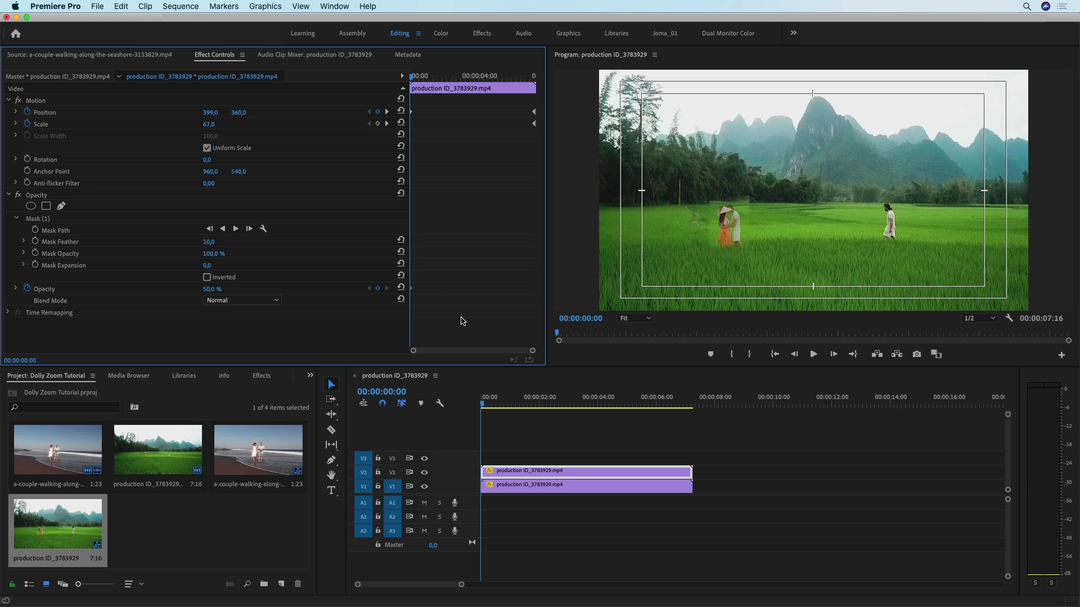
left_click(529, 456)
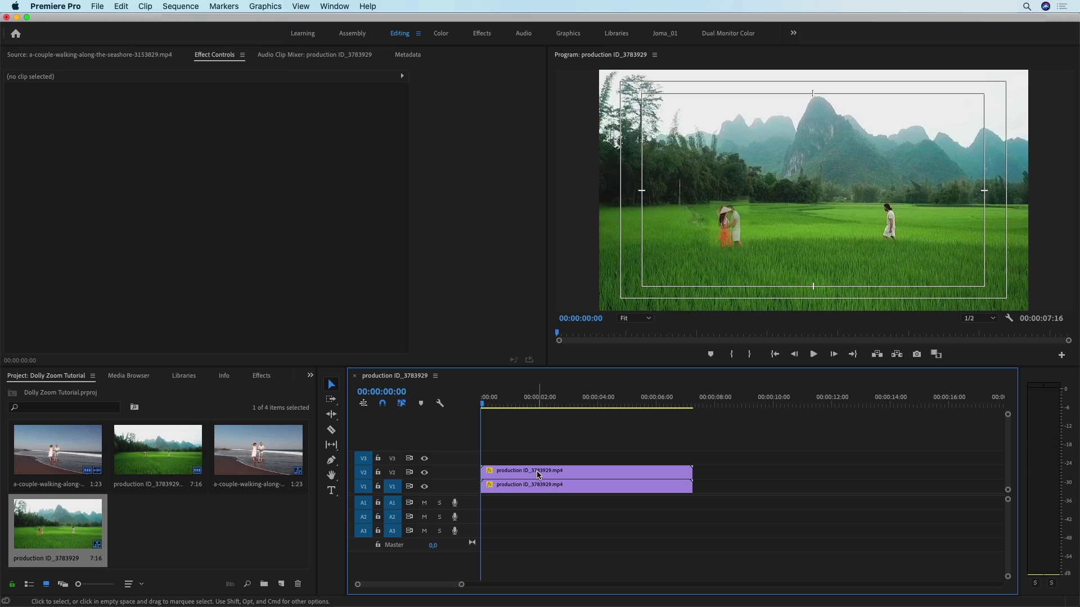
left_click(538, 475)
key("BackSpace")
key("space")
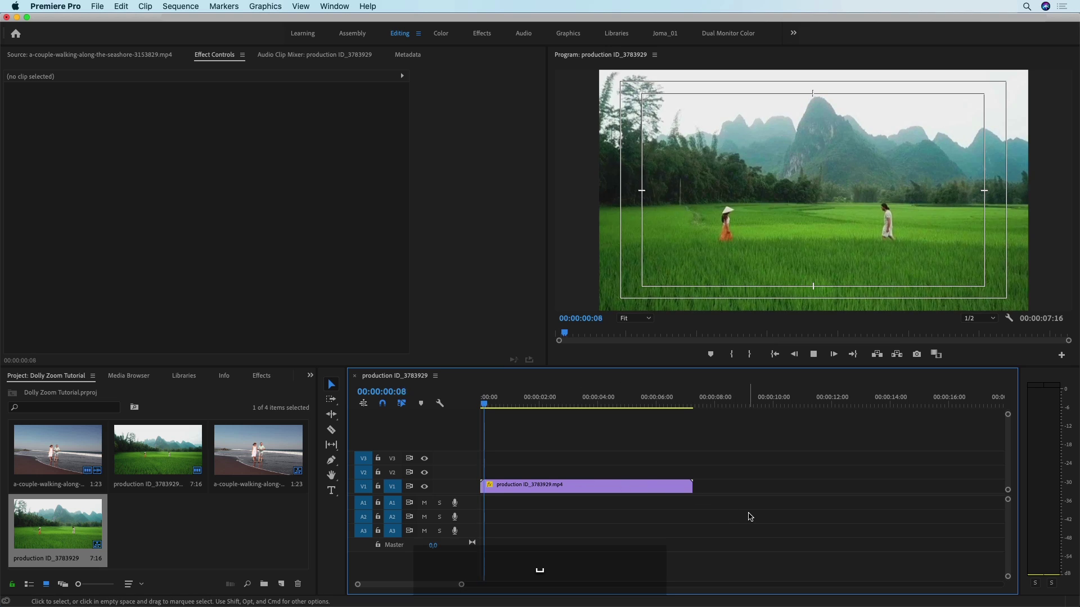